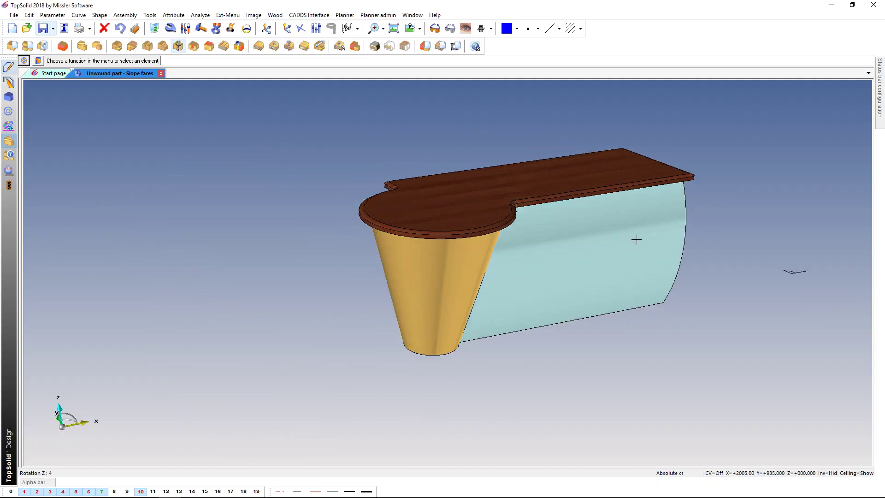
Toggle layers 1–5 so only the orange cone and teal surface layers stay visible.
{"action": "left_click", "coordinate": [24, 491]}
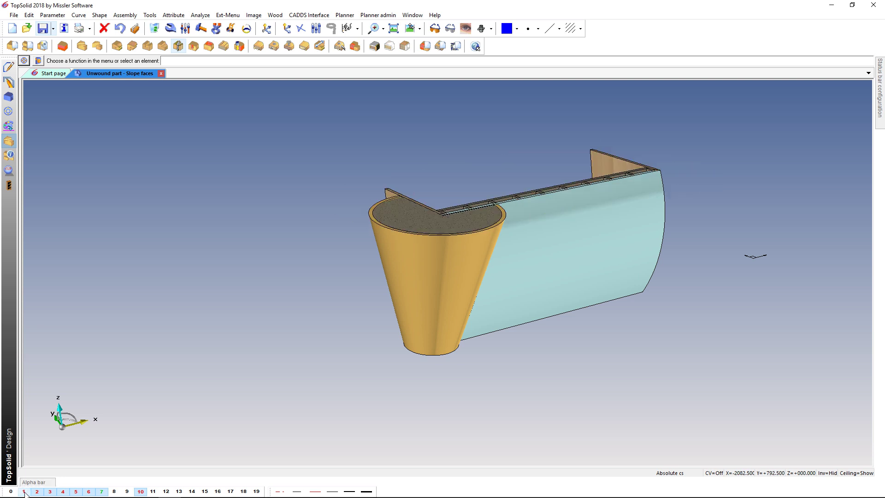
{"action": "left_click", "coordinate": [36, 491]}
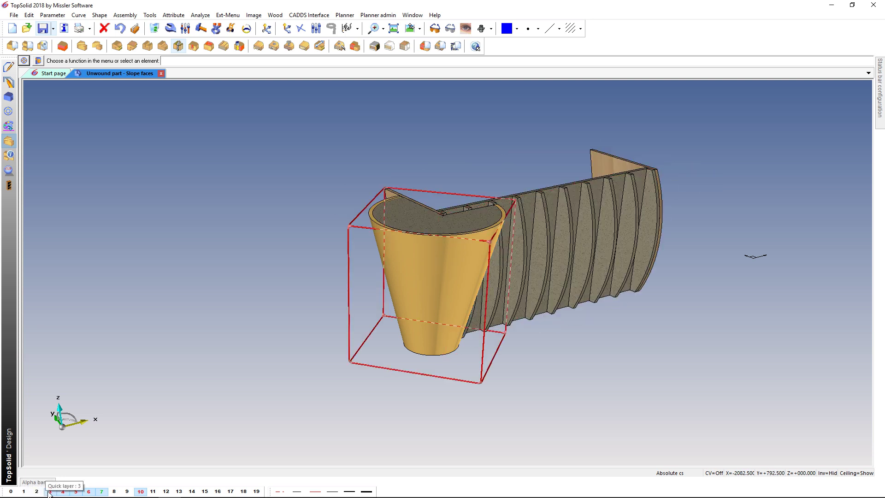
{"action": "left_click", "coordinate": [49, 491]}
{"action": "left_click", "coordinate": [63, 492]}
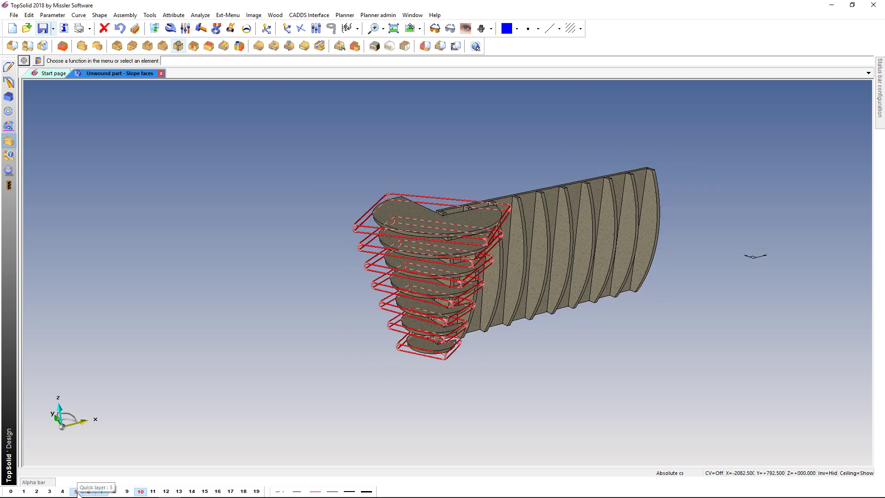
{"action": "left_click", "coordinate": [75, 492]}
{"action": "left_click", "coordinate": [36, 491]}
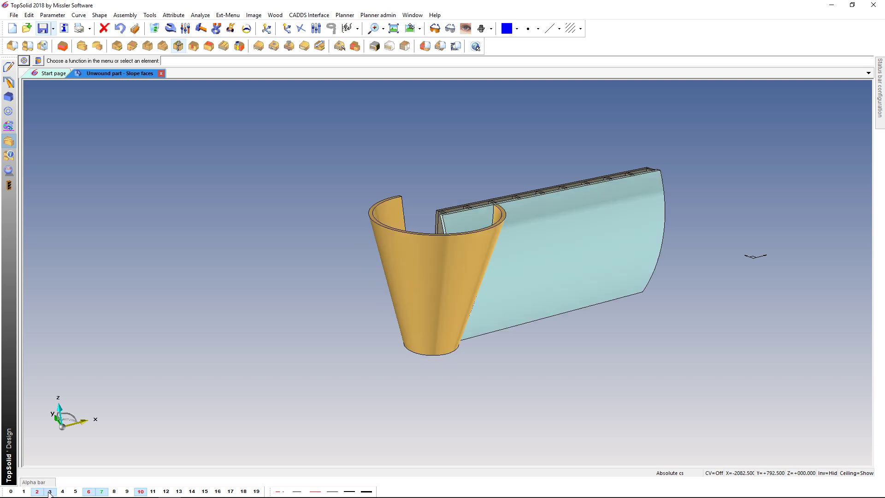
{"action": "left_click", "coordinate": [89, 491]}
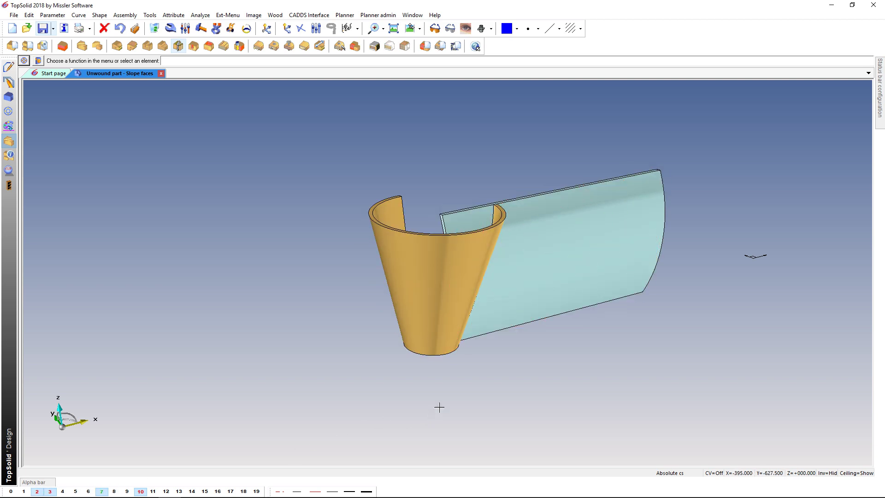
{"action": "mouse_move", "coordinate": [440, 407]}
{"action": "middle_mouse_down"}
{"action": "mouse_move", "coordinate": [352, 386]}
{"action": "mouse_move", "coordinate": [846, 358]}
{"action": "middle_mouse_up"}
Copy the cone's seam edge and circular rim edge as curves with Copy edge (Mode=EDGE).
{"action": "scroll", "coordinate": [322, 345], "scroll_direction": "up", "scroll_amount": 3}
{"action": "scroll", "coordinate": [321, 344], "scroll_direction": "up", "scroll_amount": 3}
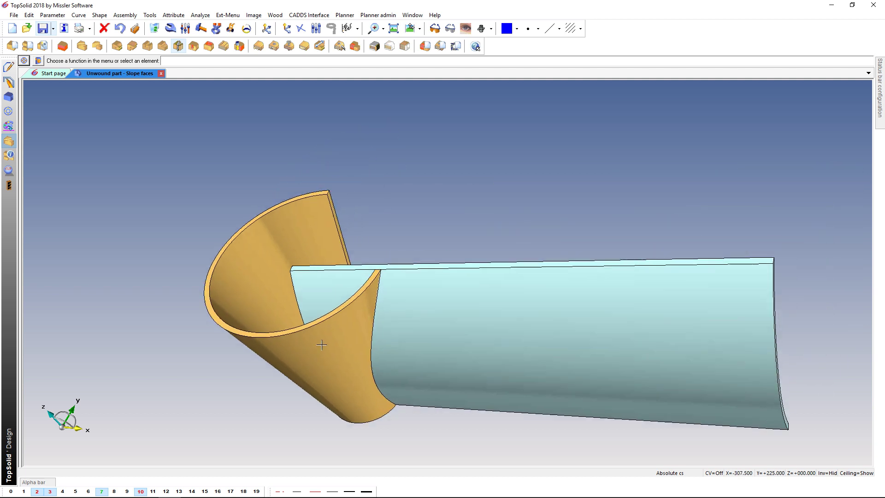
{"action": "left_click", "coordinate": [8, 68]}
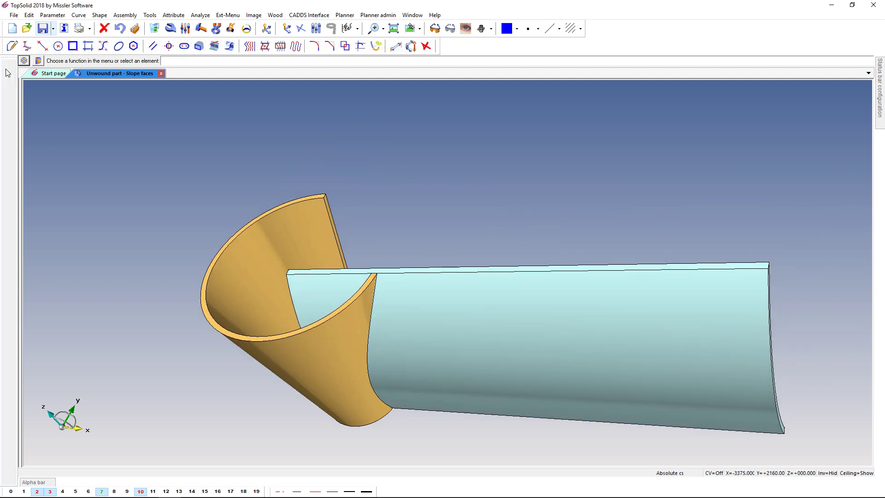
{"action": "left_click", "coordinate": [199, 46]}
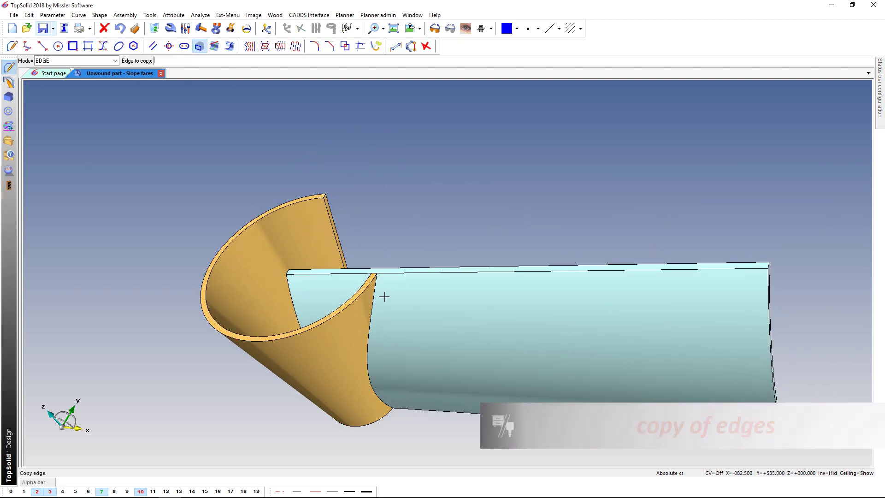
{"action": "left_click", "coordinate": [370, 304]}
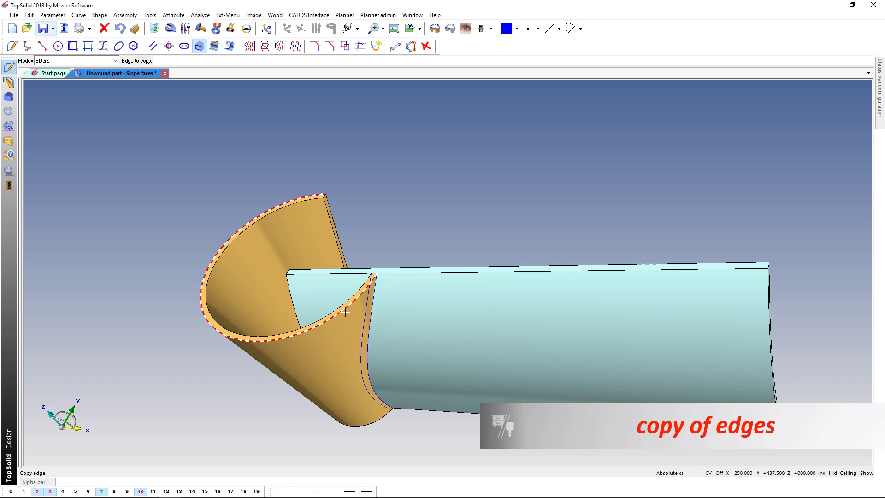
{"action": "left_click", "coordinate": [342, 305]}
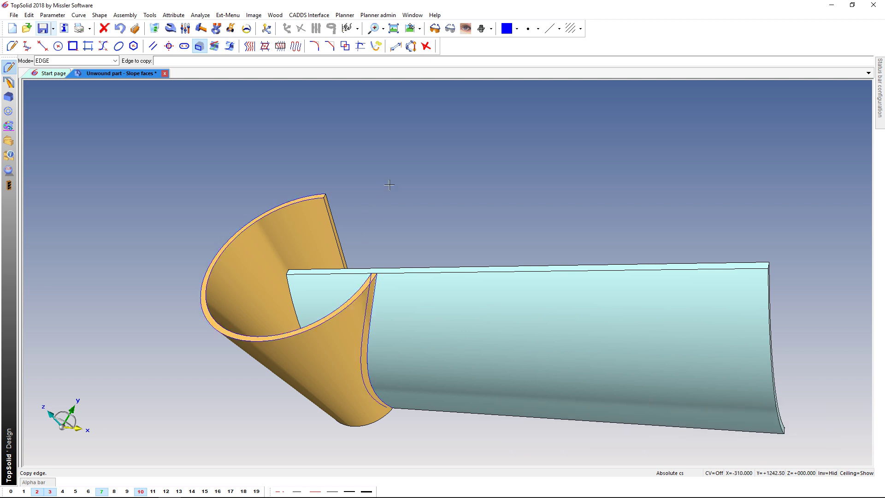
{"action": "middle_click_drag", "start_coordinate": [389, 185], "coordinate": [311, 149]}
Project the arc and seam curves along the NORMAL direction onto the orange cone face.
{"action": "left_click", "coordinate": [215, 46]}
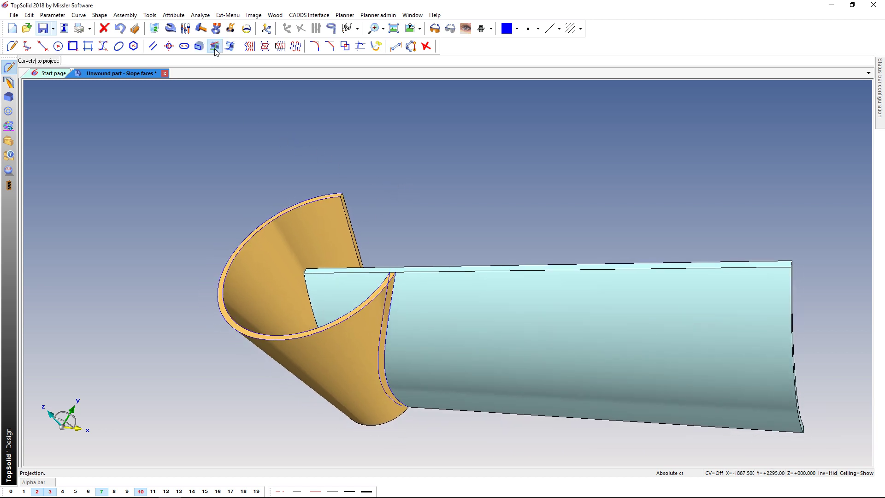
{"action": "left_click", "coordinate": [221, 282]}
{"action": "right_click", "coordinate": [228, 282]}
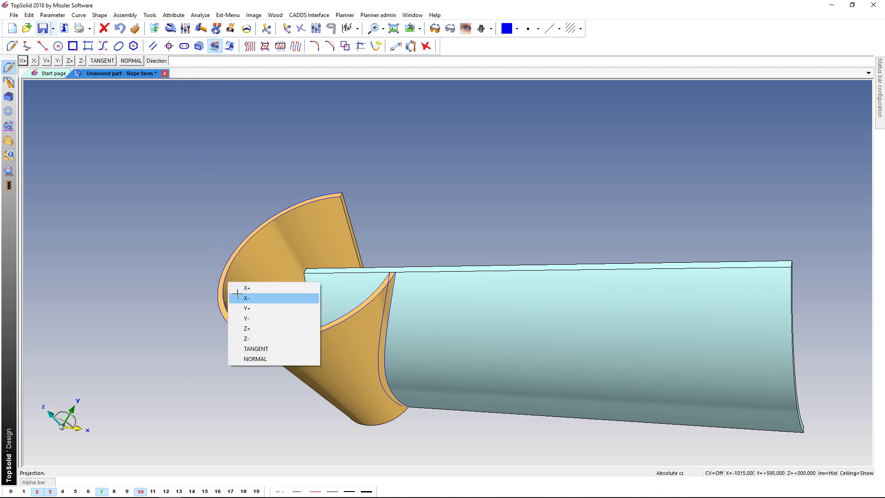
{"action": "left_click", "coordinate": [257, 359]}
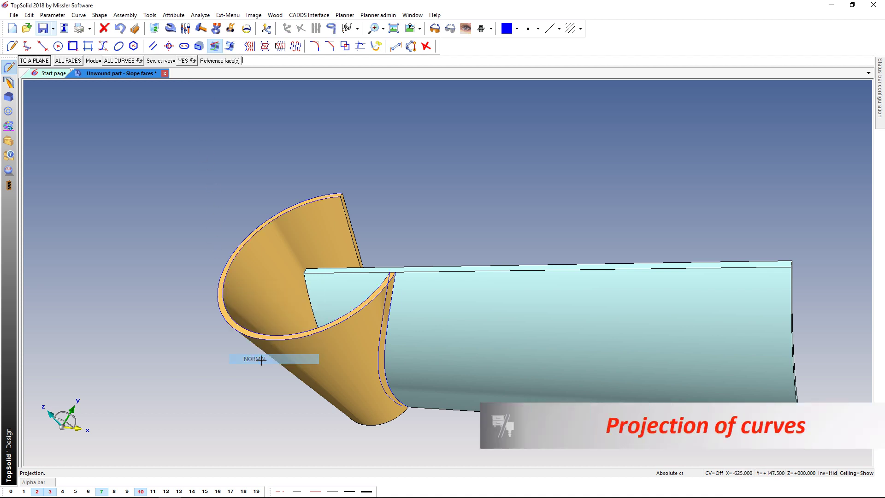
{"action": "left_click", "coordinate": [296, 364]}
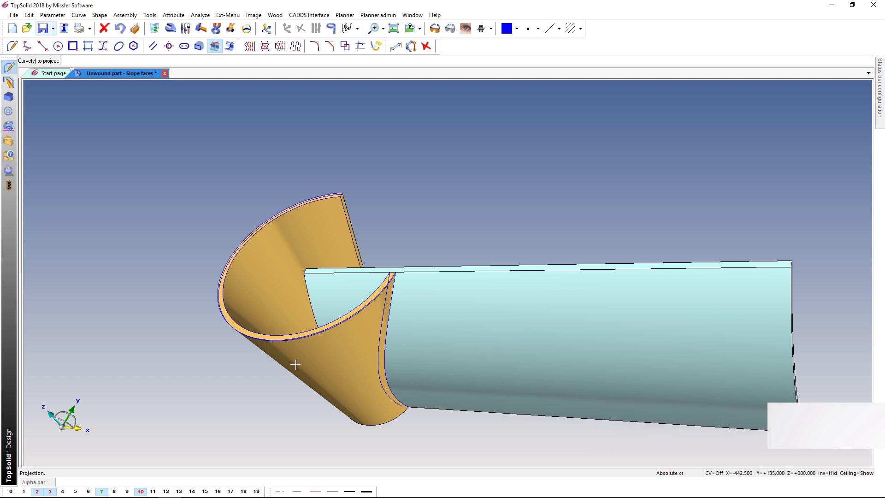
{"action": "left_click", "coordinate": [381, 335]}
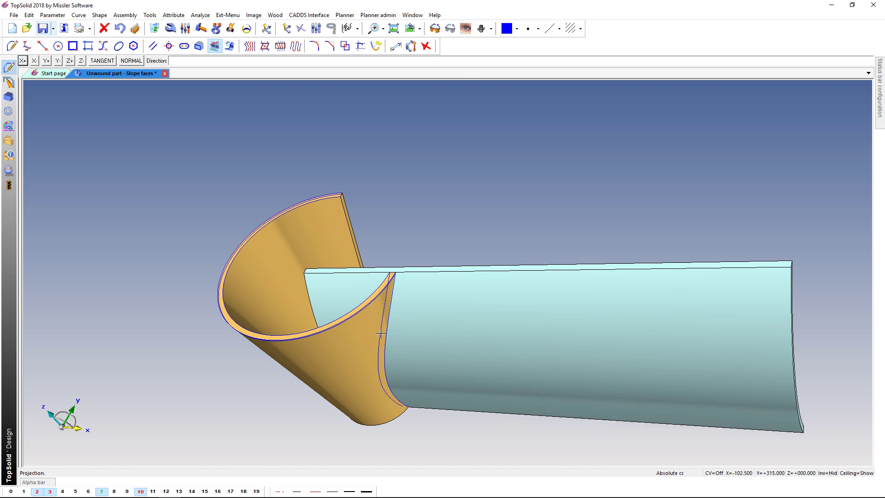
{"action": "right_click", "coordinate": [382, 339]}
{"action": "left_click", "coordinate": [415, 421]}
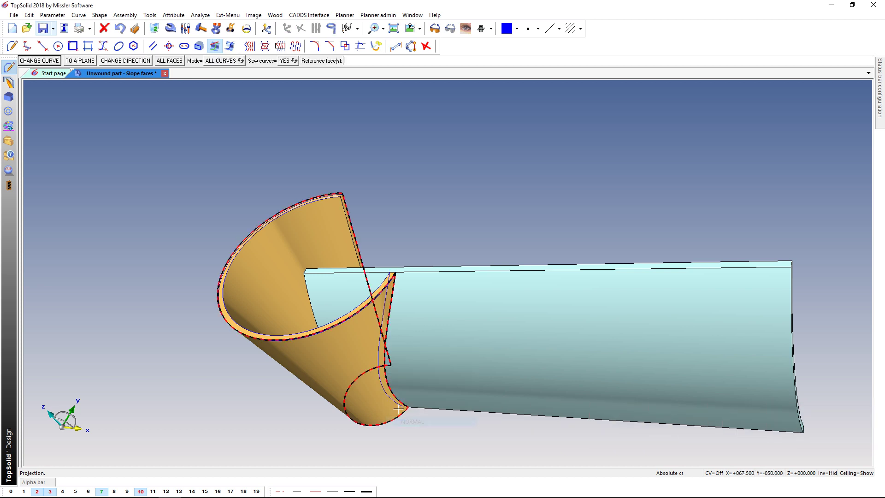
{"action": "left_click", "coordinate": [370, 392]}
Switch the view to Perspective and shift the model into place.
{"action": "right_click", "coordinate": [439, 81]}
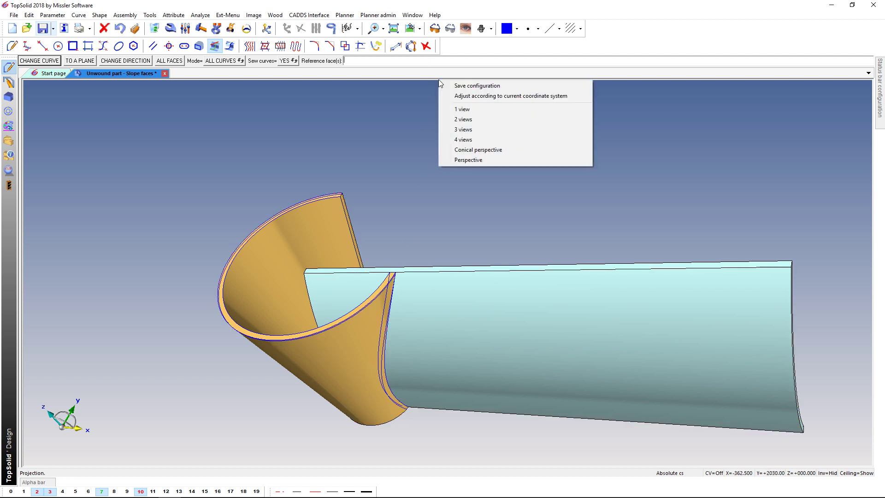
{"action": "left_click", "coordinate": [469, 160]}
{"action": "middle_click_drag", "start_coordinate": [475, 160], "coordinate": [484, 183]}
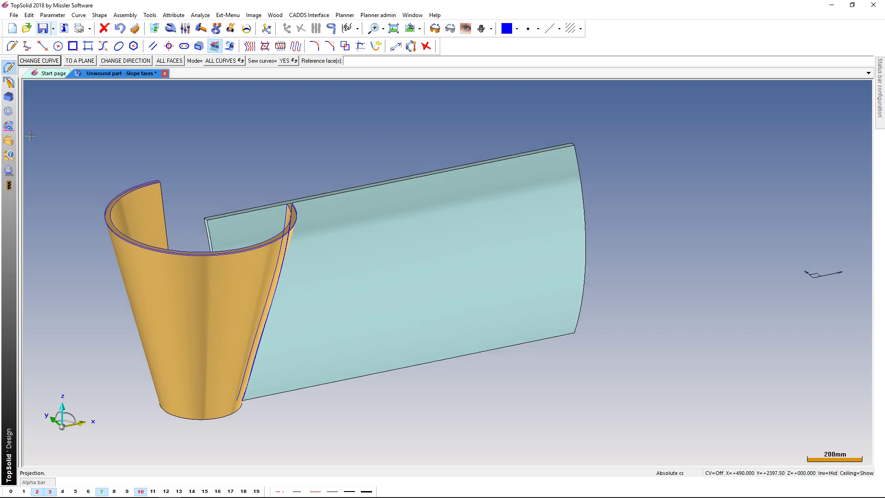
Define the orange cone as a bent part and place its unwound flat blank below the model.
{"action": "left_click", "coordinate": [9, 142]}
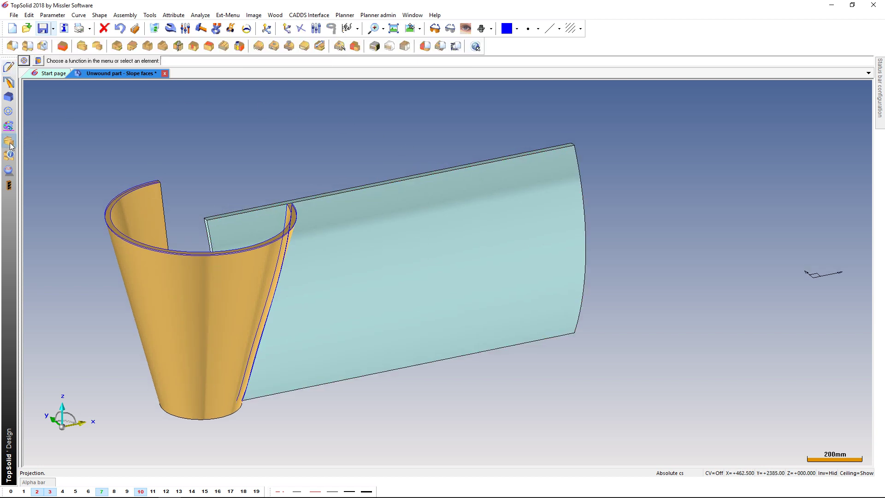
{"action": "left_click", "coordinate": [10, 46]}
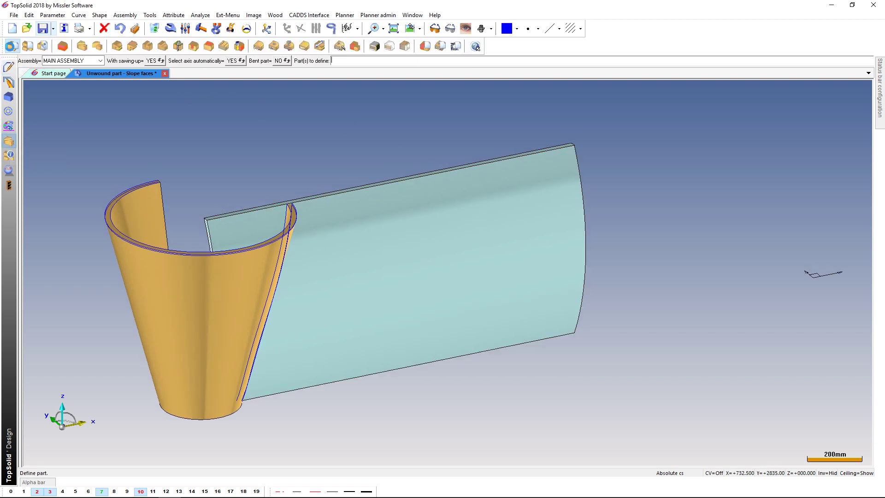
{"action": "left_click", "coordinate": [286, 61]}
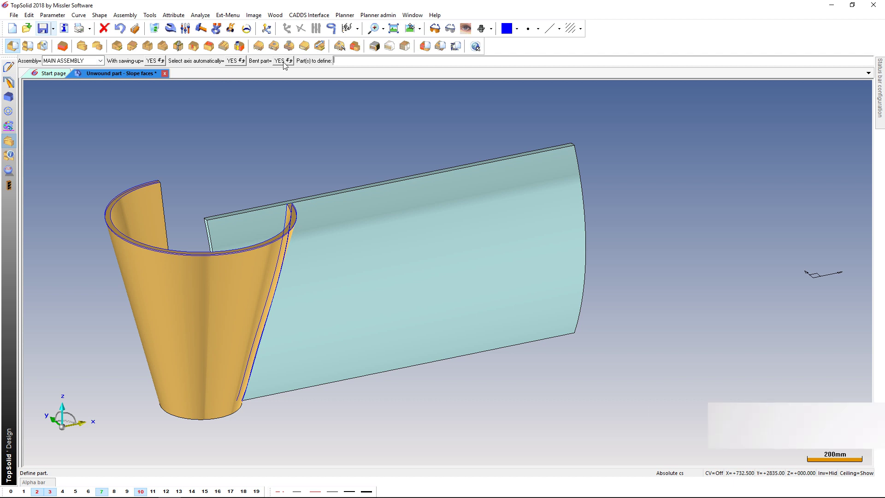
{"action": "left_click", "coordinate": [143, 211]}
{"action": "type", "text": "t"}
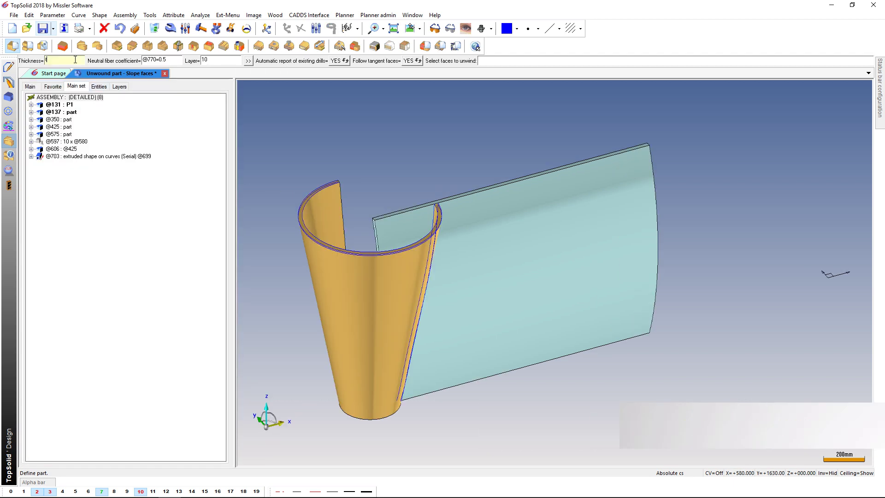
{"action": "key", "text": "Return"}
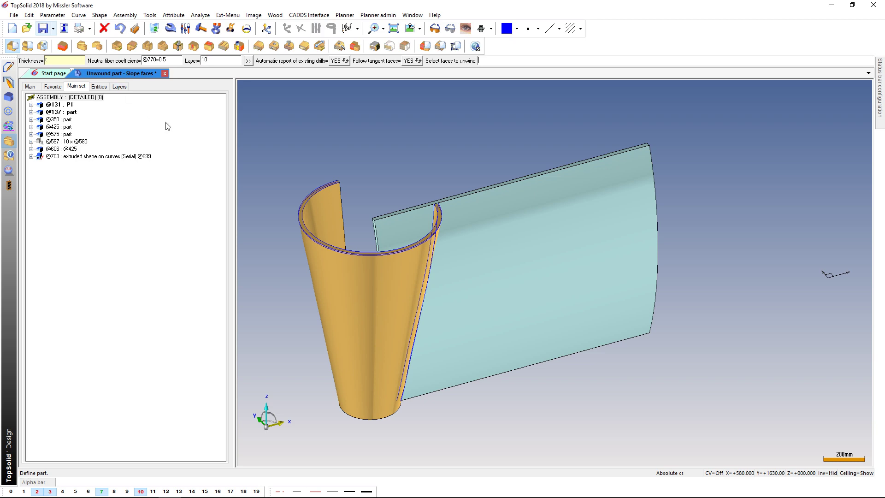
{"action": "left_click", "coordinate": [316, 292]}
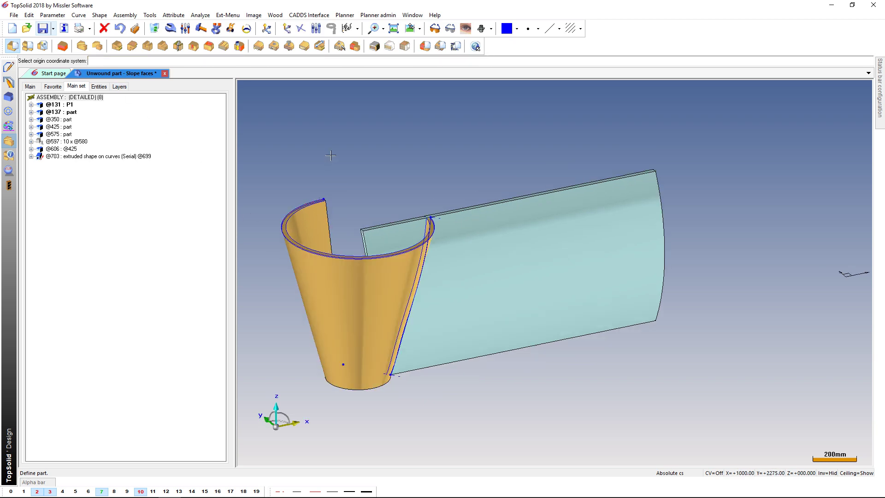
{"action": "middle_click_drag", "start_coordinate": [324, 144], "coordinate": [280, 199]}
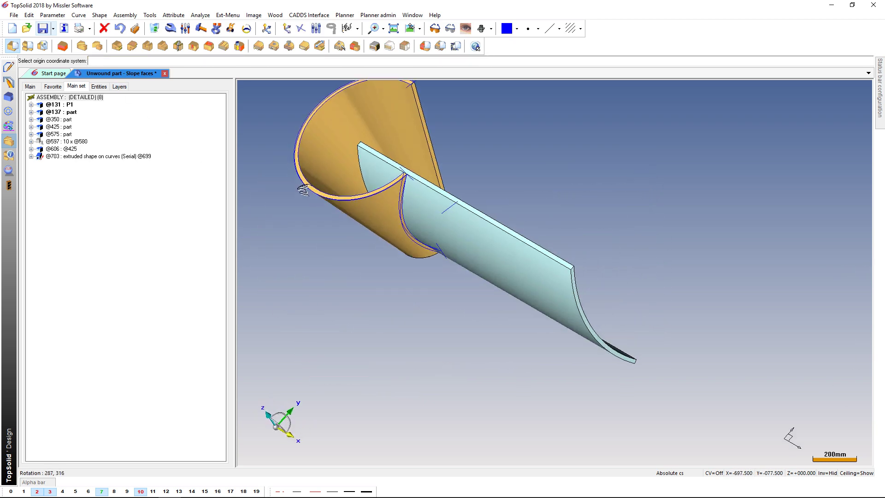
{"action": "key", "text": "Return"}
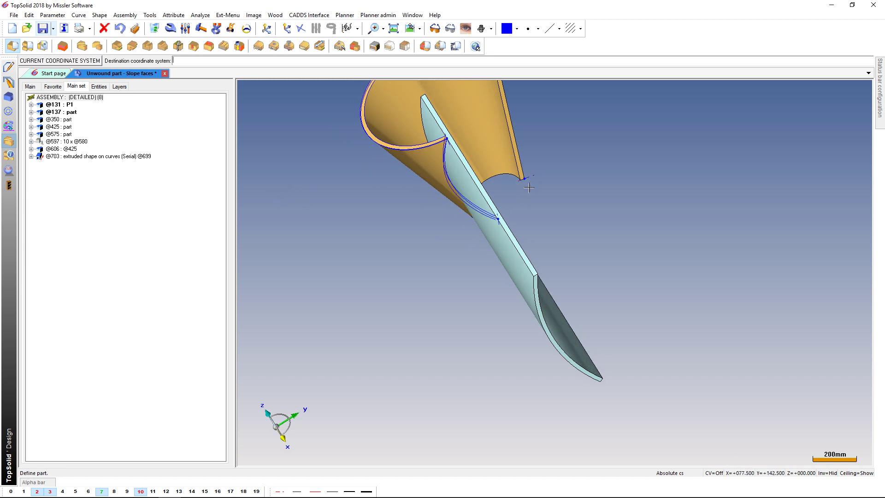
{"action": "scroll", "coordinate": [529, 184], "scroll_direction": "down", "scroll_amount": 2}
{"action": "left_click", "coordinate": [641, 411]}
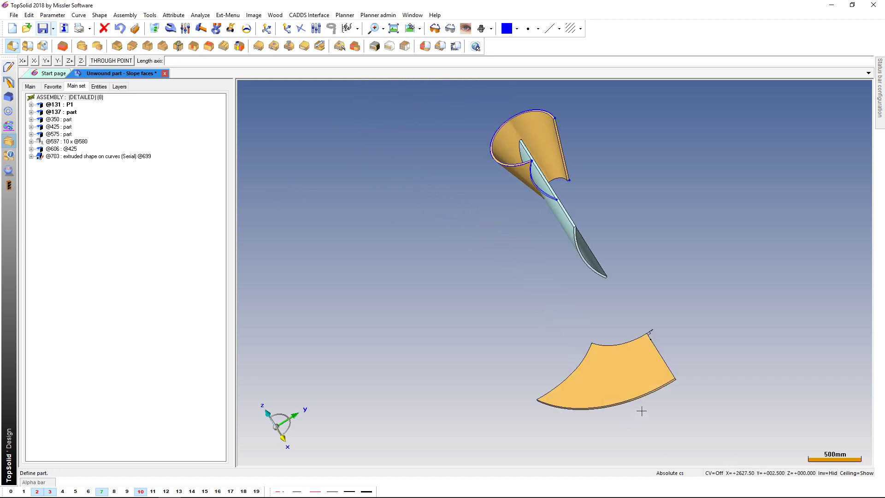
Set the flat blank's length axis through two of its corners and pick the panel.
{"action": "left_click", "coordinate": [119, 63]}
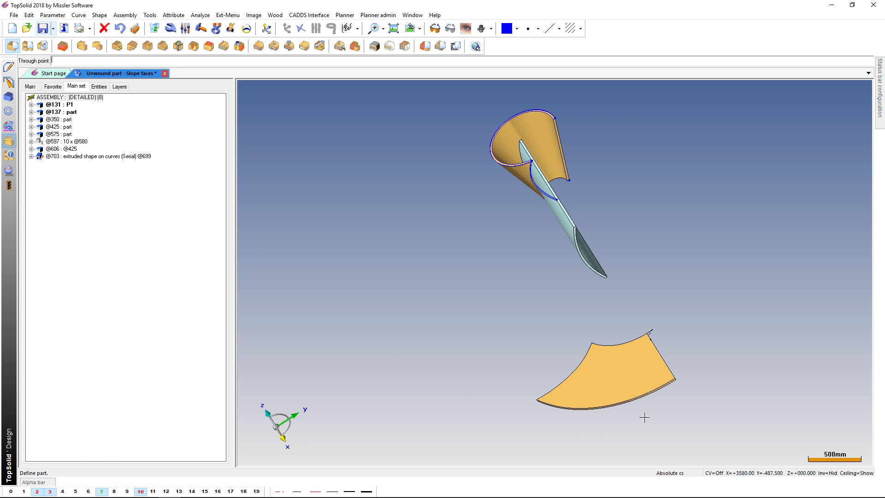
{"action": "left_click", "coordinate": [674, 378]}
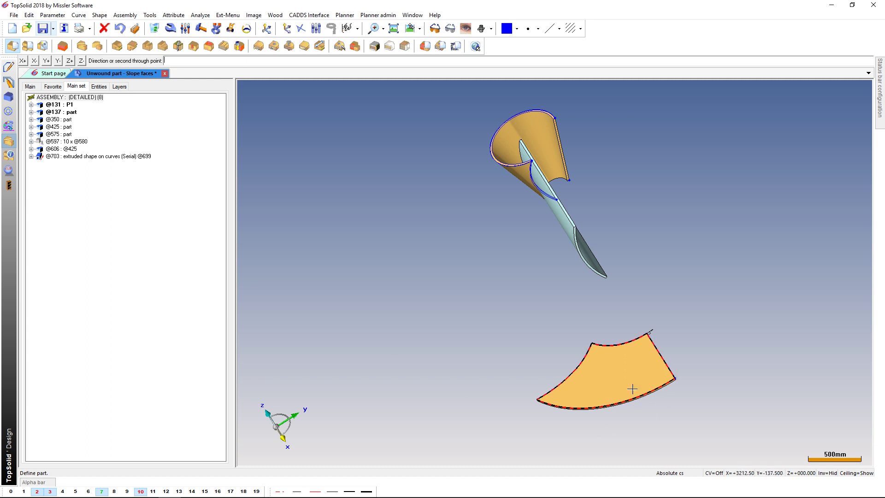
{"action": "left_click", "coordinate": [536, 399]}
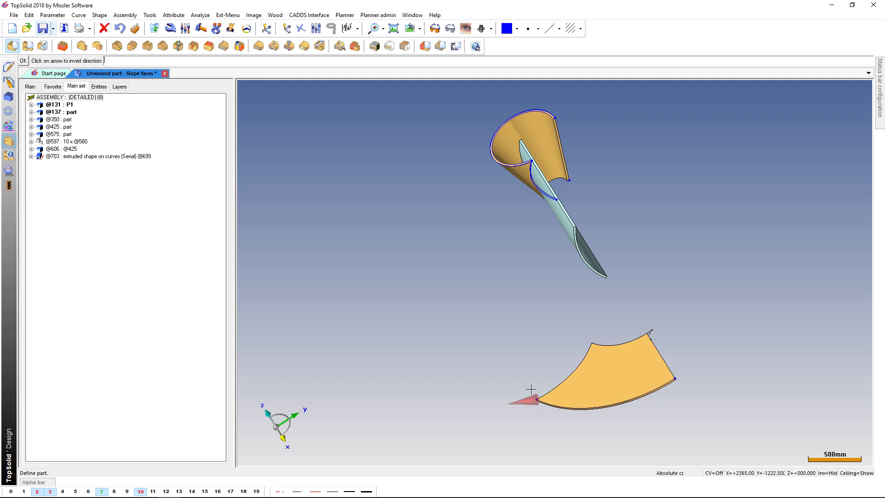
{"action": "left_click", "coordinate": [660, 367]}
Give part P1 a 10 mm Length and Width over-dimension and confirm the definition.
{"action": "left_click", "coordinate": [669, 336]}
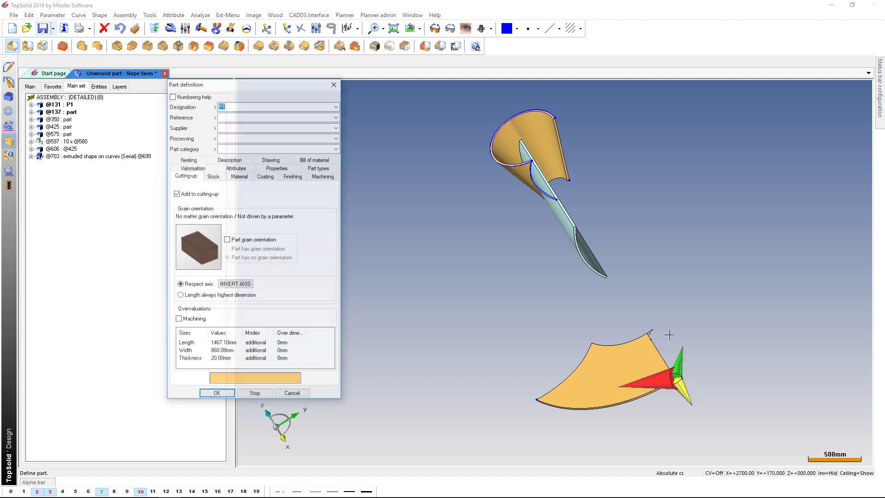
{"action": "left_click", "coordinate": [290, 344]}
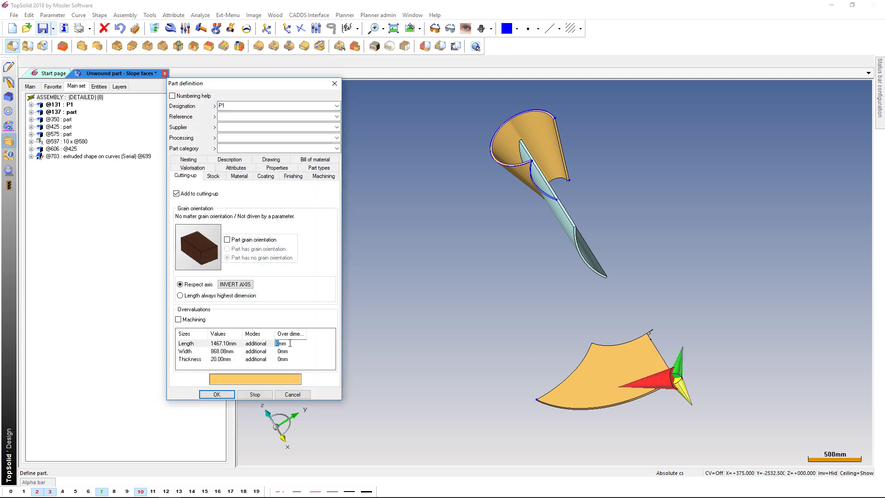
{"action": "type", "text": "10"}
{"action": "key", "text": "Return"}
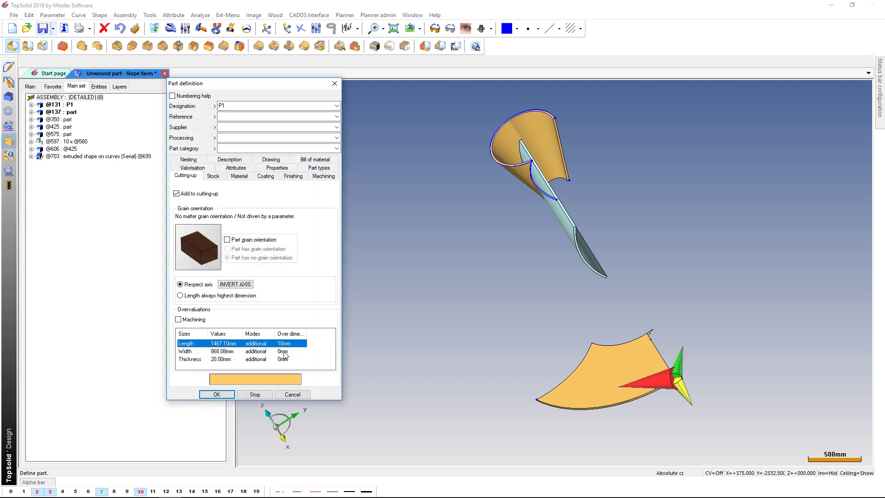
{"action": "left_click", "coordinate": [283, 351]}
{"action": "type", "text": "10"}
{"action": "key", "text": "Return"}
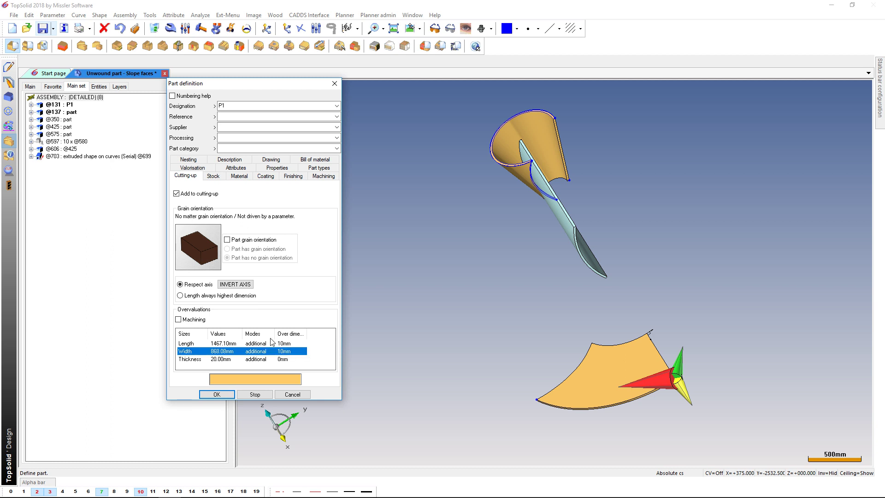
{"action": "left_click", "coordinate": [216, 394]}
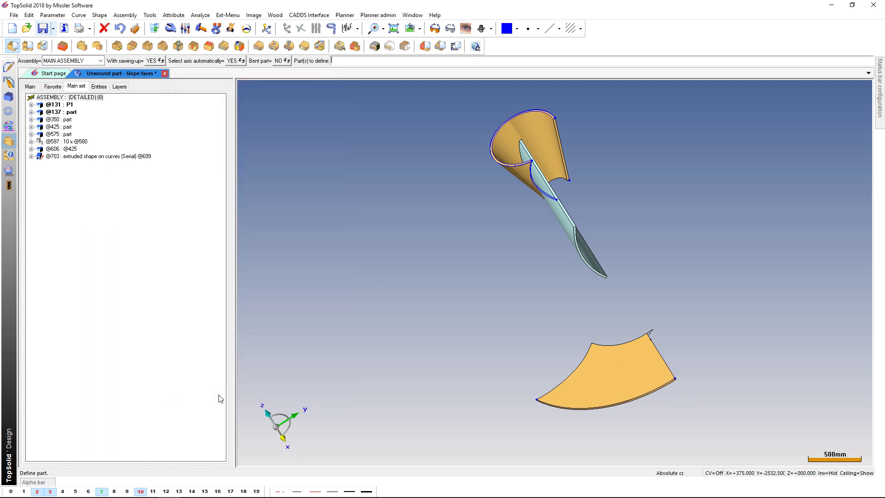
{"action": "mouse_move", "coordinate": [498, 391]}
{"action": "middle_mouse_down"}
{"action": "mouse_move", "coordinate": [524, 282]}
{"action": "mouse_move", "coordinate": [517, 283]}
{"action": "middle_mouse_up"}
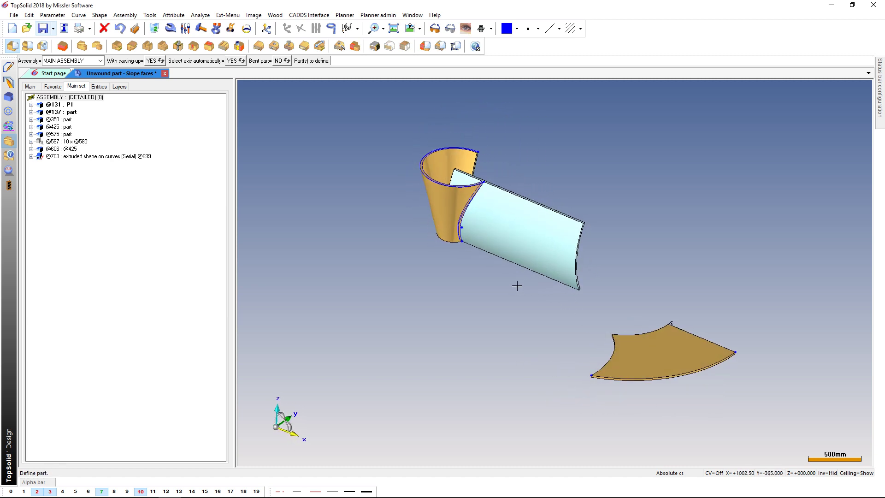
Modify the flat panel using the POINTS, COORDINATE SYSTEMS AND CURVES option.
{"action": "left_click", "coordinate": [171, 28]}
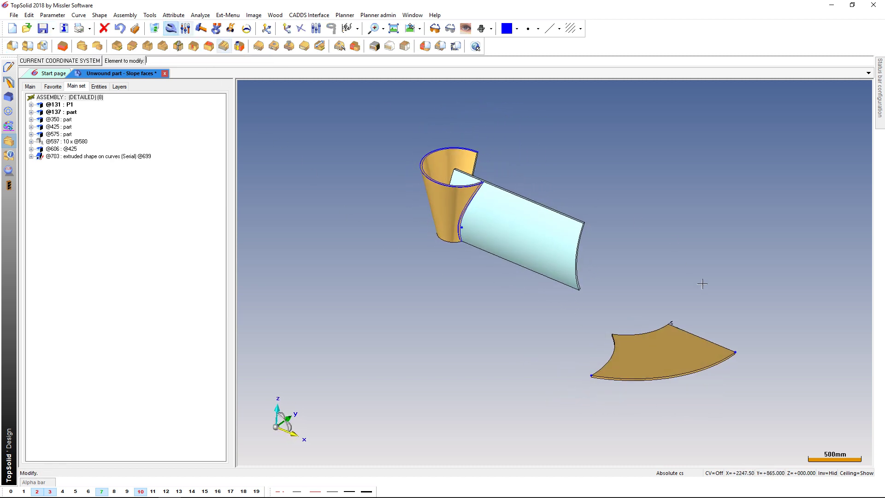
{"action": "left_click", "coordinate": [675, 358]}
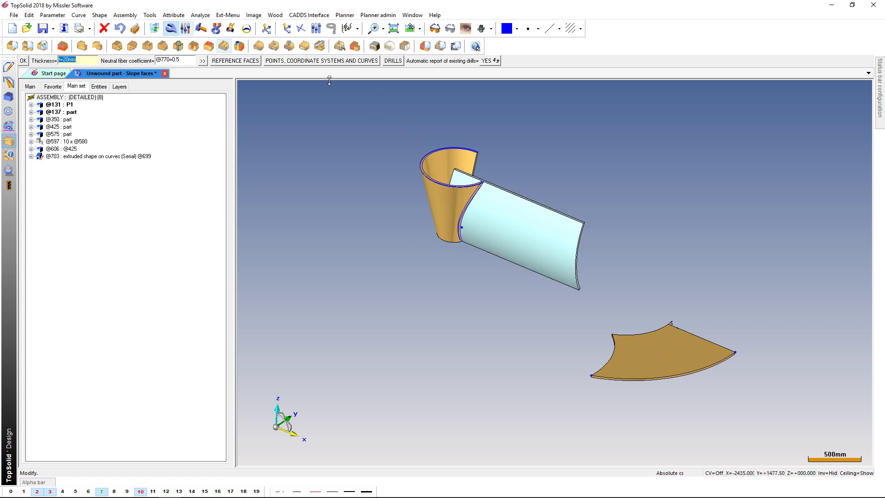
{"action": "left_click", "coordinate": [308, 66]}
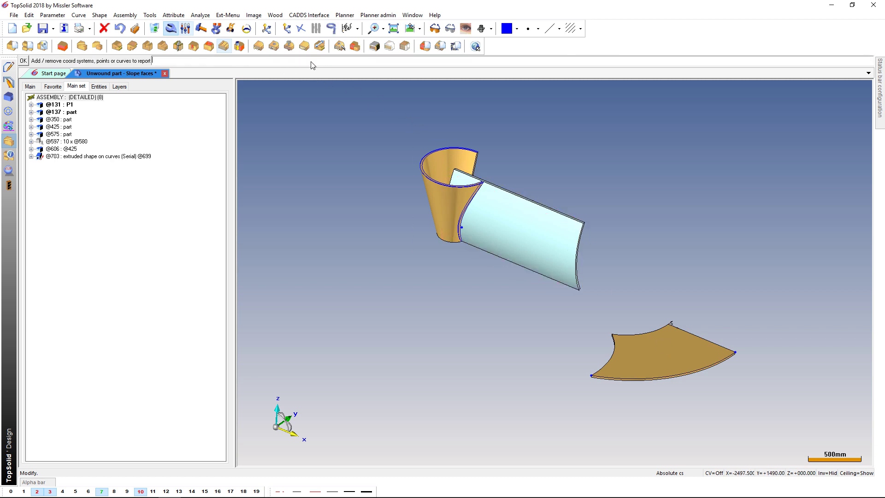
{"action": "scroll", "coordinate": [507, 193], "scroll_direction": "up", "scroll_amount": 1}
{"action": "scroll", "coordinate": [502, 193], "scroll_direction": "up", "scroll_amount": 2}
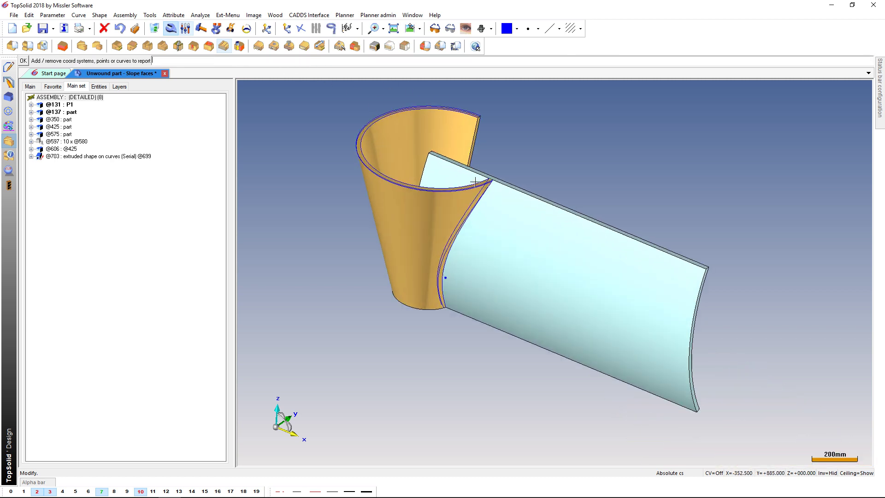
{"action": "scroll", "coordinate": [489, 198], "scroll_direction": "up", "scroll_amount": 3}
{"action": "scroll", "coordinate": [478, 202], "scroll_direction": "up", "scroll_amount": 3}
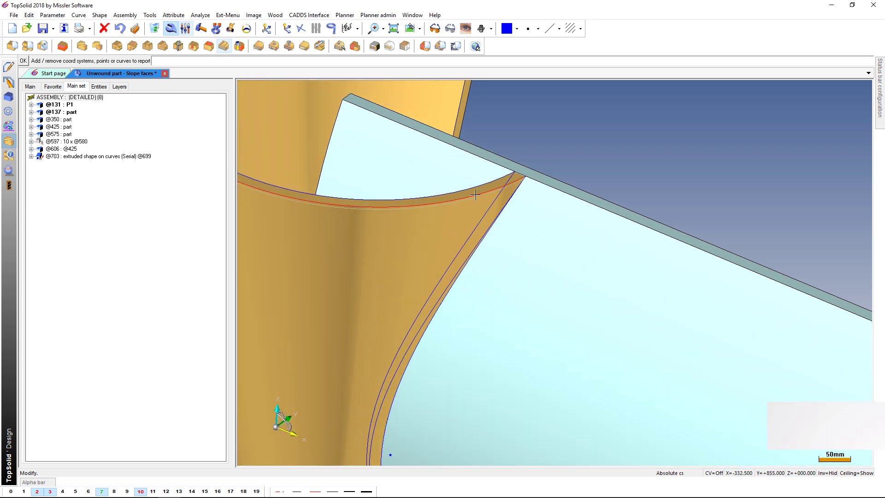
Transfer the cone's edge curve onto the flat panel and finish the selection.
{"action": "left_click", "coordinate": [435, 312]}
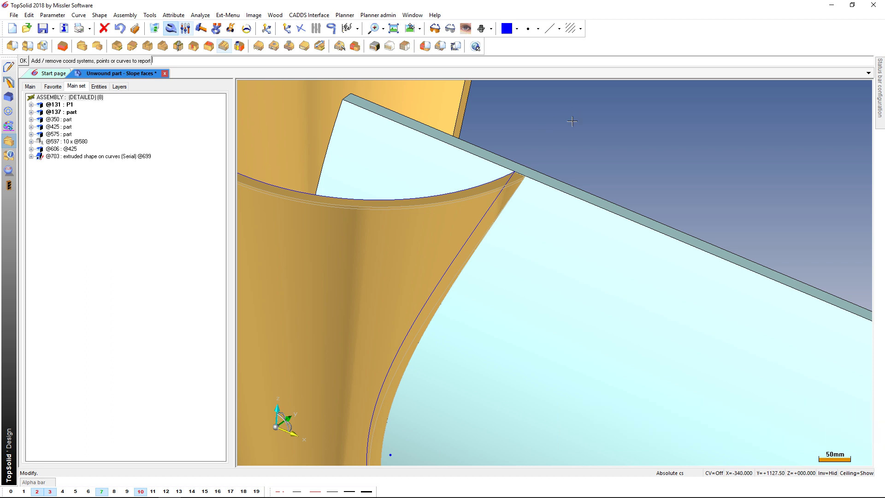
{"action": "scroll", "coordinate": [572, 122], "scroll_direction": "down", "scroll_amount": 3}
{"action": "scroll", "coordinate": [650, 123], "scroll_direction": "down", "scroll_amount": 2}
{"action": "mouse_move", "coordinate": [651, 123]}
{"action": "middle_mouse_down"}
{"action": "mouse_move", "coordinate": [594, 226]}
{"action": "mouse_move", "coordinate": [582, 186]}
{"action": "middle_mouse_up"}
{"action": "right_click", "coordinate": [613, 207]}
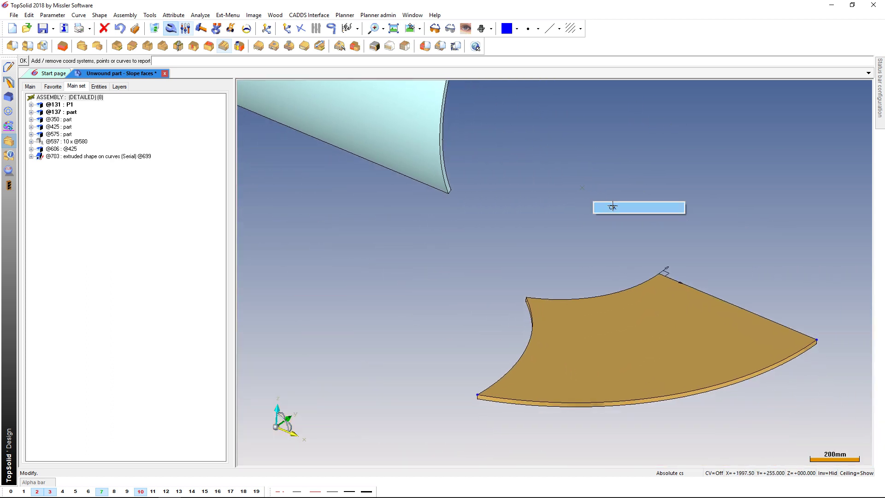
{"action": "left_click", "coordinate": [614, 207]}
{"action": "scroll", "coordinate": [565, 418], "scroll_direction": "up", "scroll_amount": 2}
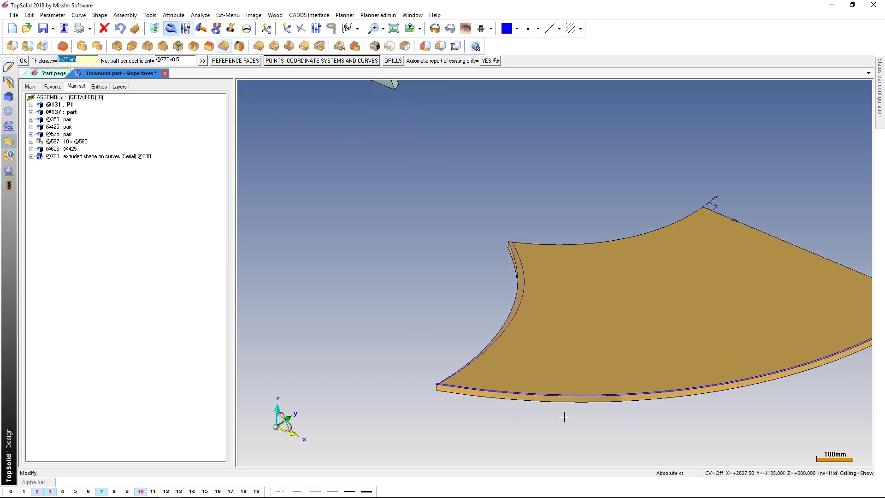
{"action": "left_click", "coordinate": [10, 67]}
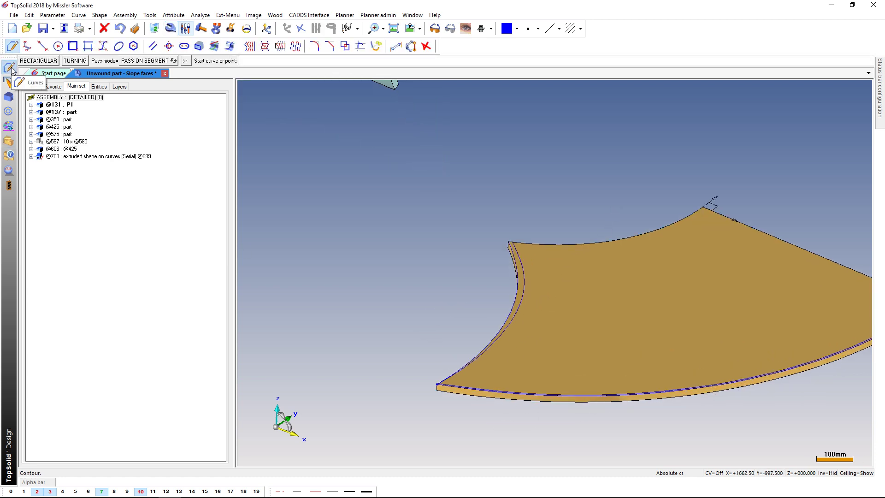
Project the inner and bottom transferred curves along the NORMAL onto the P1 panel faces.
{"action": "left_click", "coordinate": [213, 48]}
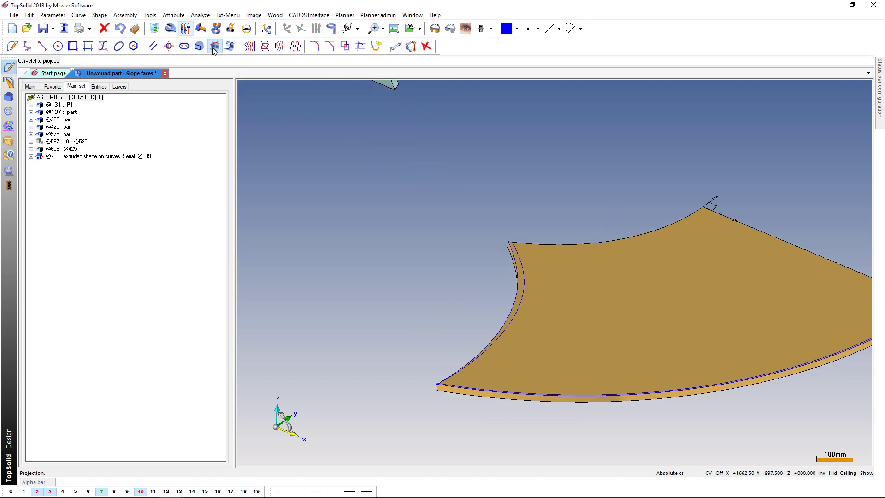
{"action": "left_click", "coordinate": [525, 274]}
{"action": "right_click", "coordinate": [524, 274]}
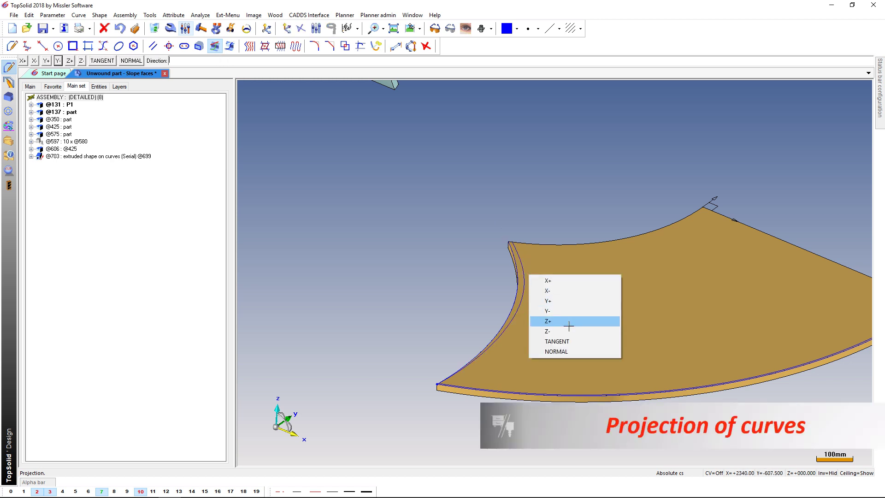
{"action": "left_click", "coordinate": [569, 352]}
{"action": "left_click", "coordinate": [569, 336]}
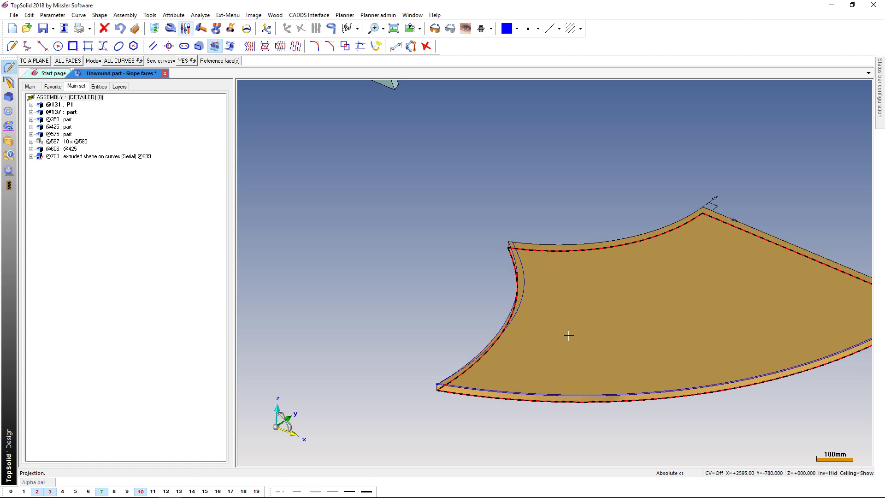
{"action": "key", "text": "Return"}
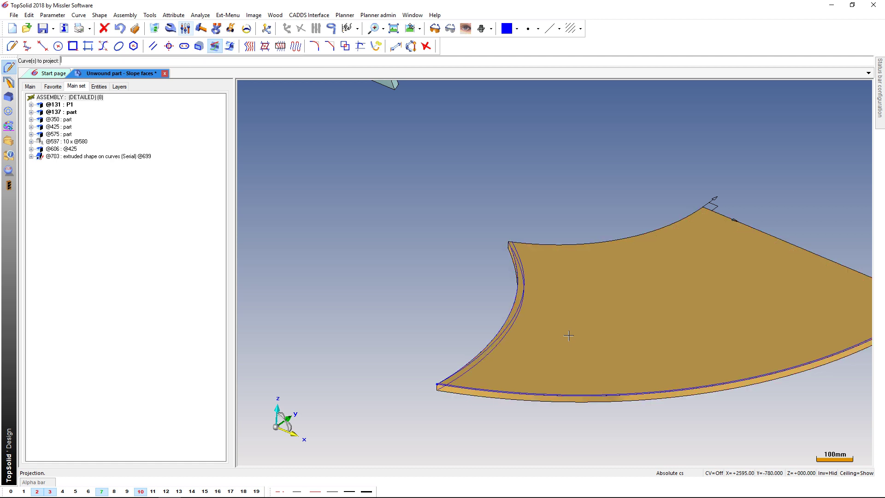
{"action": "scroll", "coordinate": [530, 388], "scroll_direction": "up", "scroll_amount": 1}
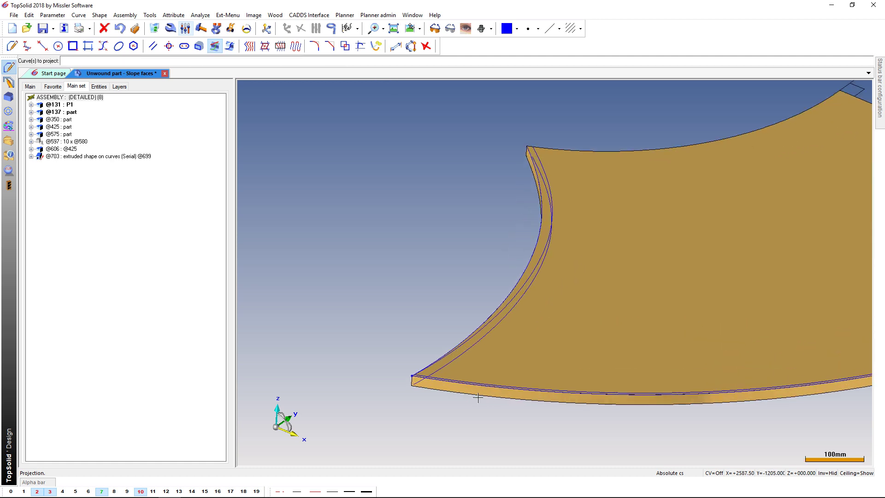
{"action": "left_click", "coordinate": [480, 381]}
{"action": "right_click", "coordinate": [506, 368]}
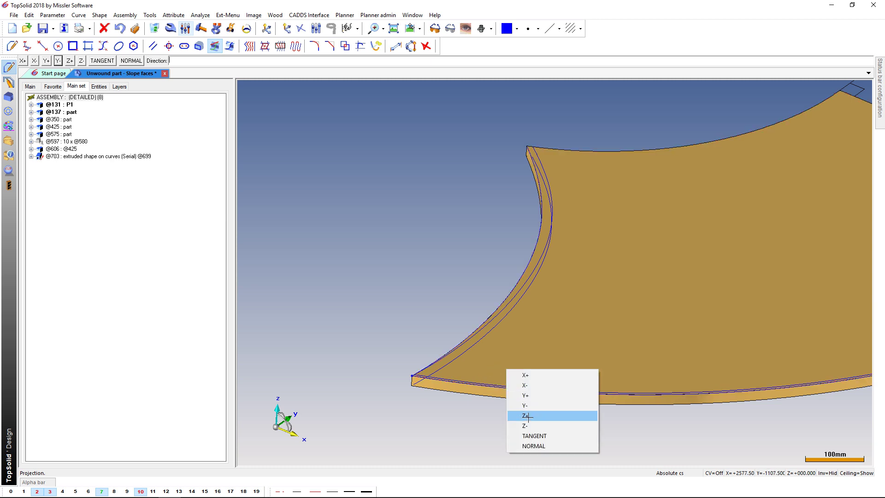
{"action": "left_click", "coordinate": [535, 448]}
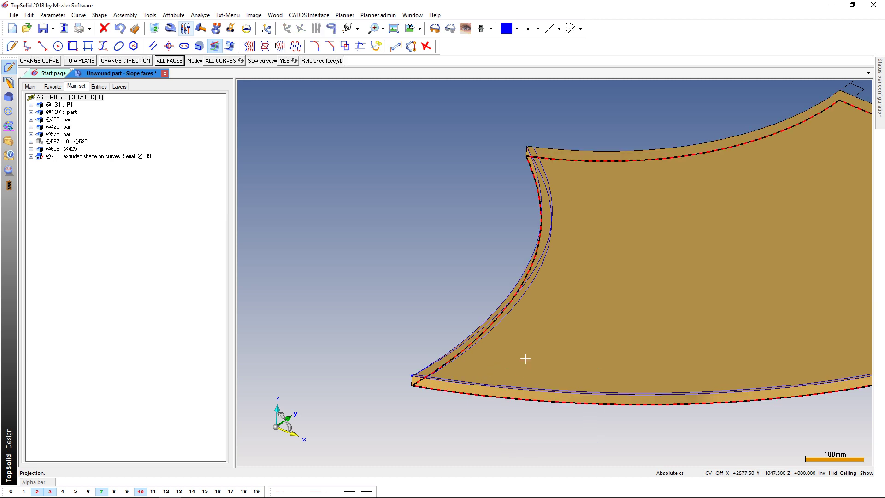
{"action": "middle_click_drag", "start_coordinate": [475, 316], "coordinate": [336, 227]}
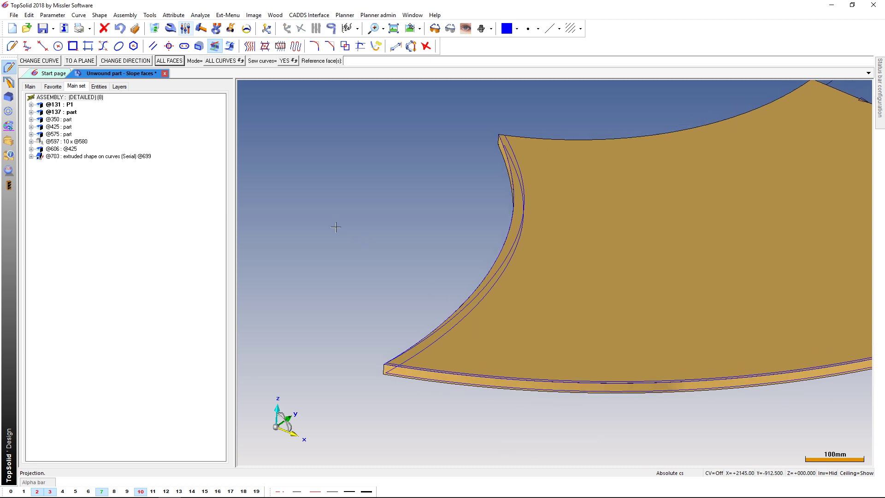
Create ruled surfaces between the inner-edge and bottom-edge curve pairs, then hide layer 10.
{"action": "left_click", "coordinate": [6, 99]}
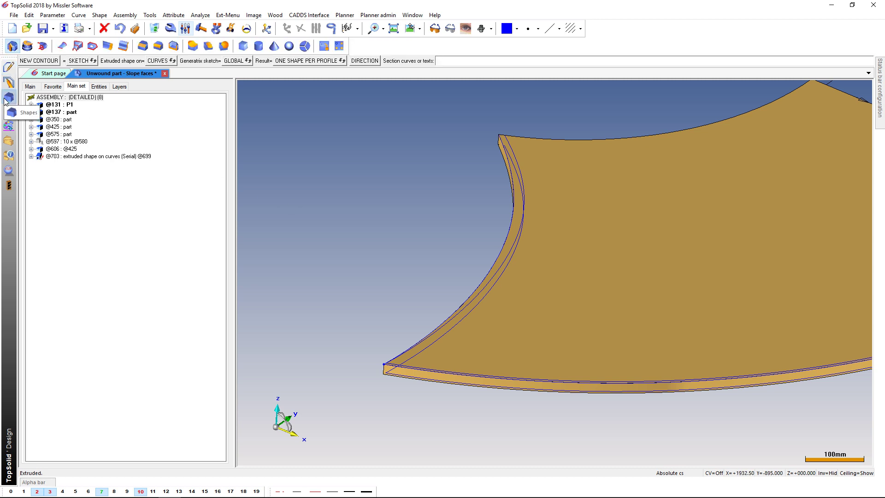
{"action": "left_click", "coordinate": [62, 46]}
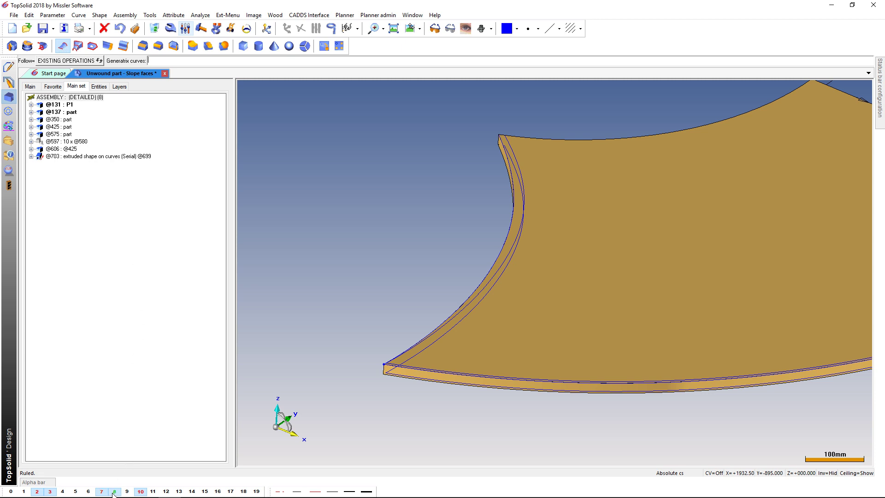
{"action": "left_click", "coordinate": [509, 226]}
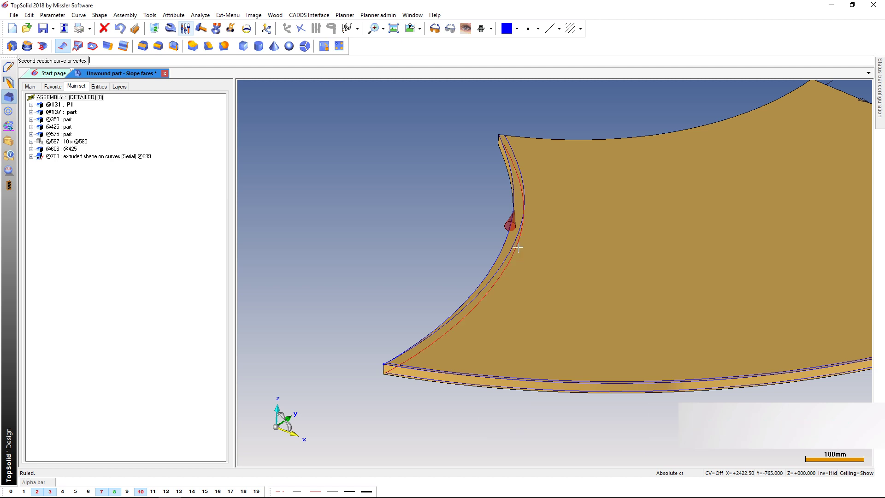
{"action": "left_click", "coordinate": [518, 247]}
{"action": "left_click", "coordinate": [437, 222]}
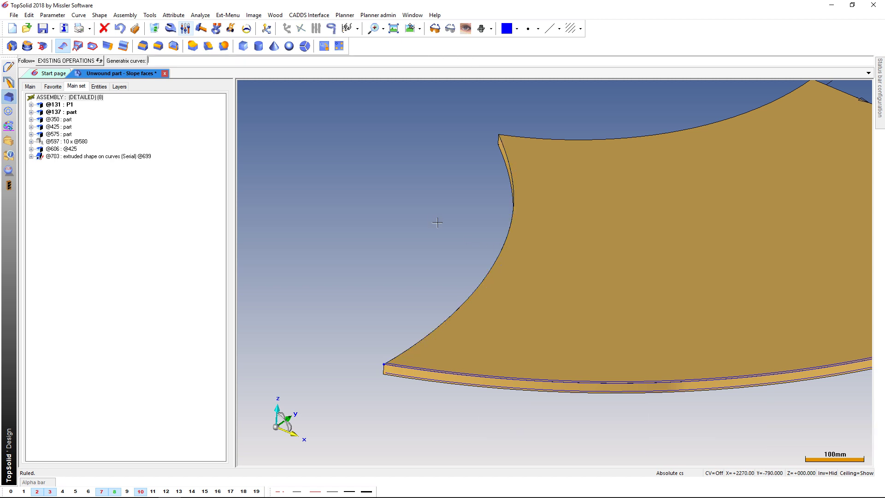
{"action": "left_click", "coordinate": [414, 378]}
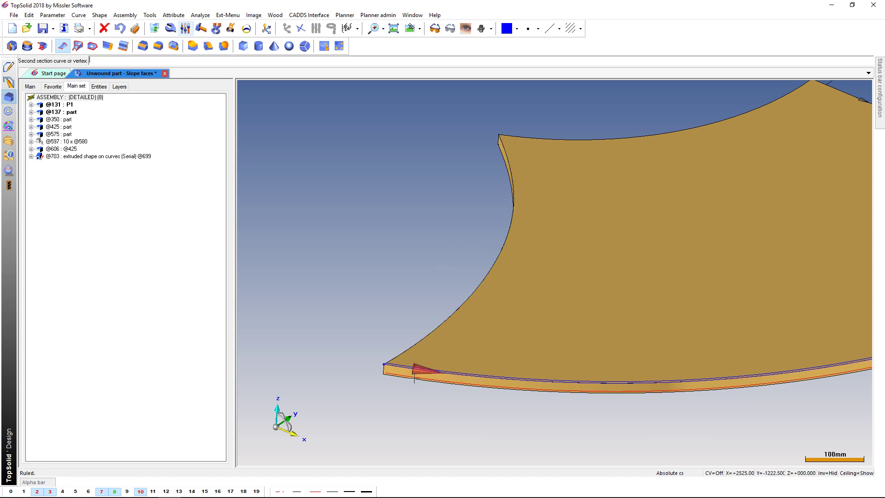
{"action": "left_click", "coordinate": [415, 377]}
{"action": "left_click", "coordinate": [402, 395]}
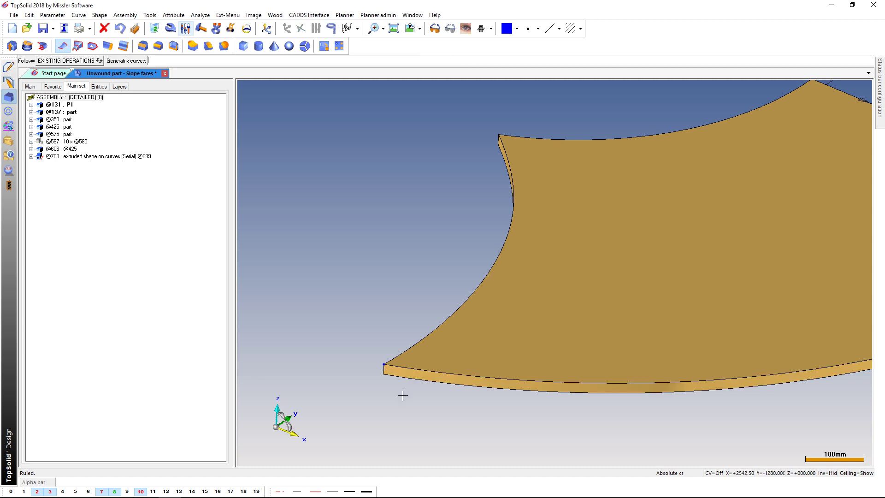
{"action": "left_click", "coordinate": [141, 492]}
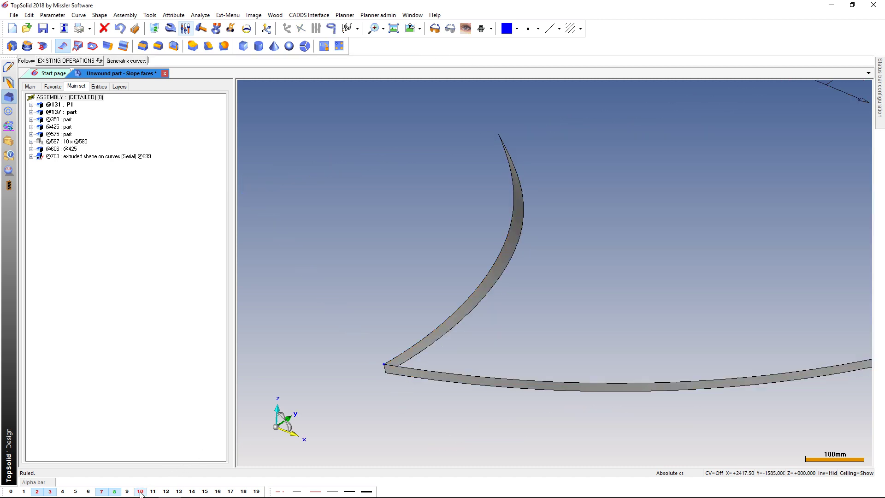
Extend the curved inner strip by 20 mm at its bottom and upper ends.
{"action": "left_click", "coordinate": [109, 46]}
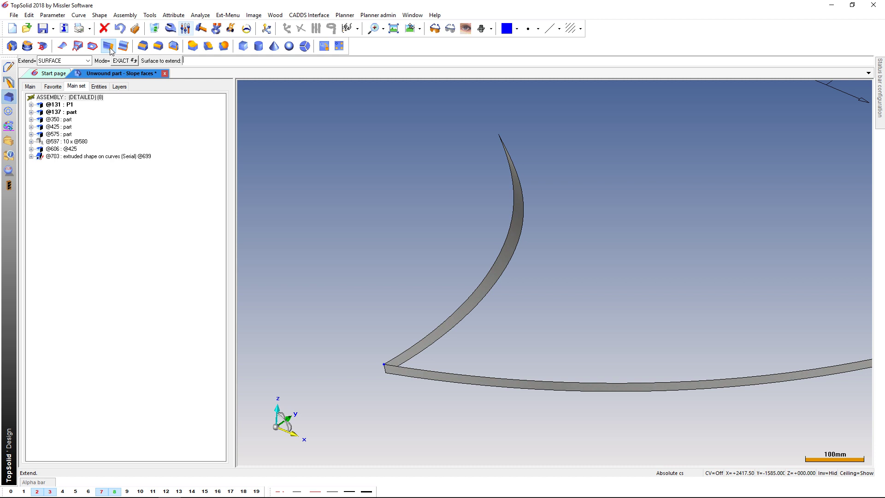
{"action": "left_click", "coordinate": [501, 254]}
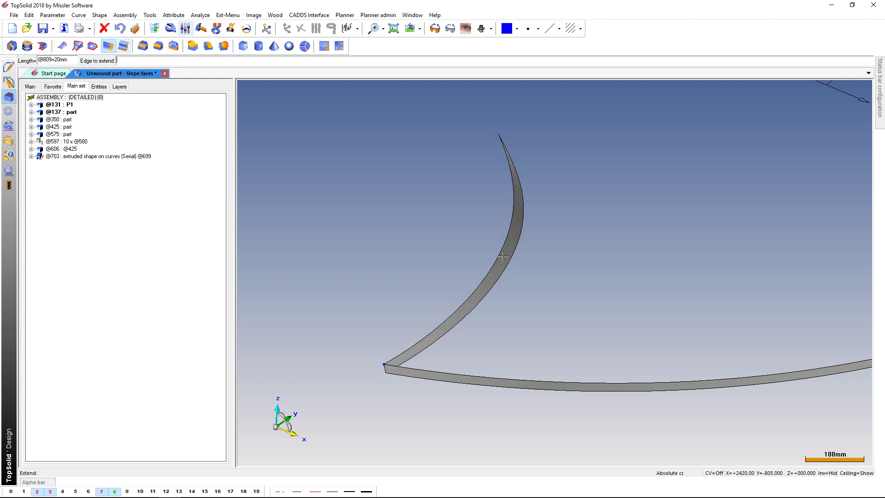
{"action": "left_click", "coordinate": [501, 254]}
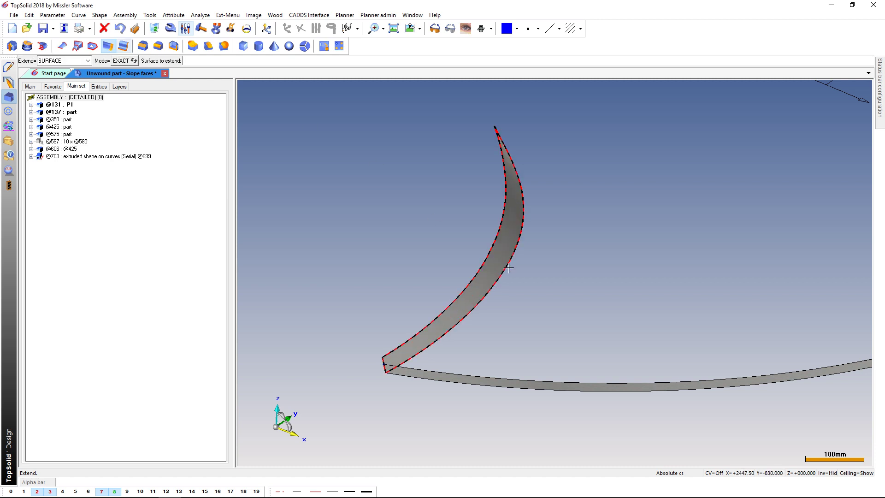
{"action": "left_click", "coordinate": [509, 269]}
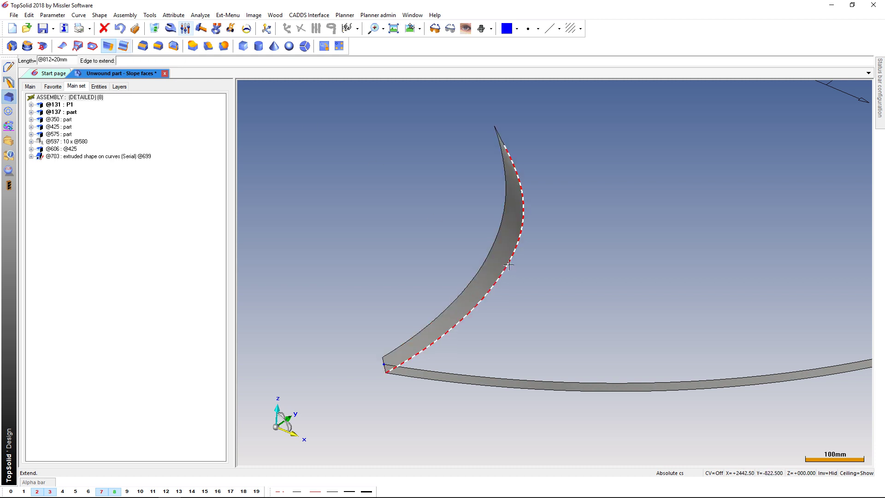
{"action": "left_click", "coordinate": [396, 359]}
{"action": "left_click", "coordinate": [381, 359]}
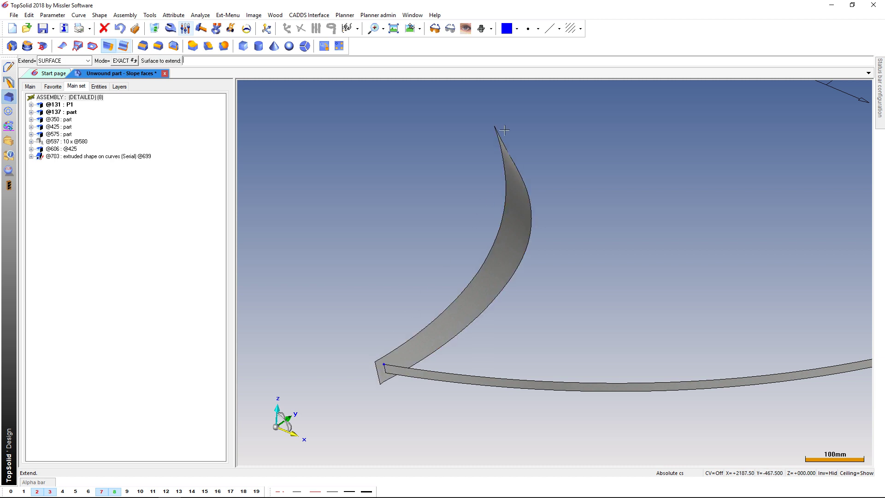
{"action": "left_click", "coordinate": [514, 178]}
{"action": "left_click", "coordinate": [501, 136]}
Extend the bottom strip by 20 mm at both ends and show layer 10 again.
{"action": "left_click", "coordinate": [417, 378]}
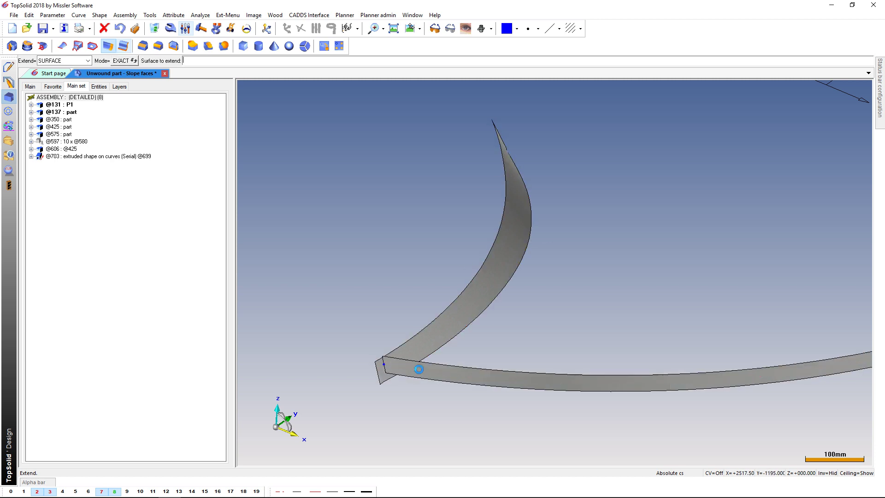
{"action": "left_click", "coordinate": [418, 373]}
{"action": "left_click", "coordinate": [390, 373]}
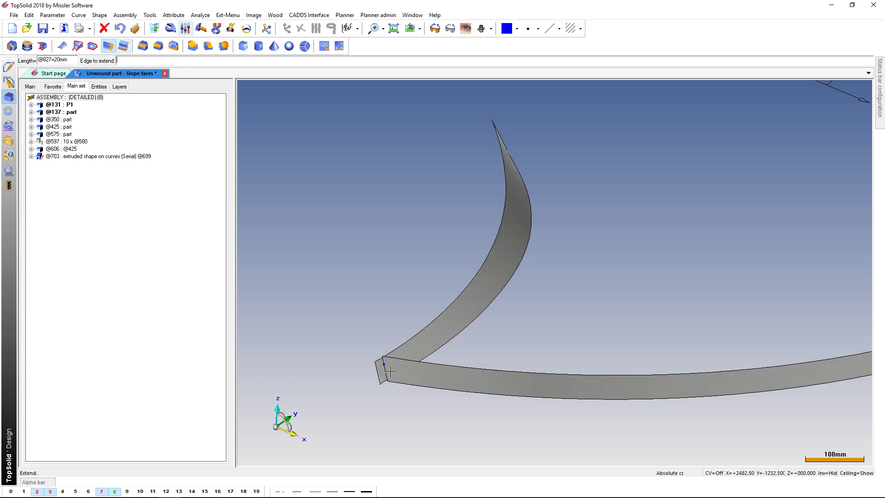
{"action": "left_click", "coordinate": [388, 371]}
{"action": "scroll", "coordinate": [553, 277], "scroll_direction": "down", "scroll_amount": 3}
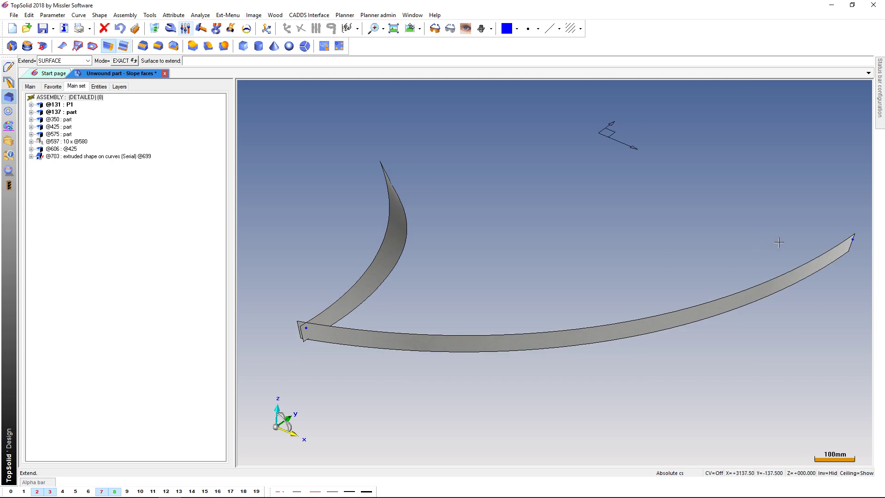
{"action": "middle_click_drag", "start_coordinate": [837, 266], "coordinate": [765, 266]}
{"action": "left_click", "coordinate": [765, 266]}
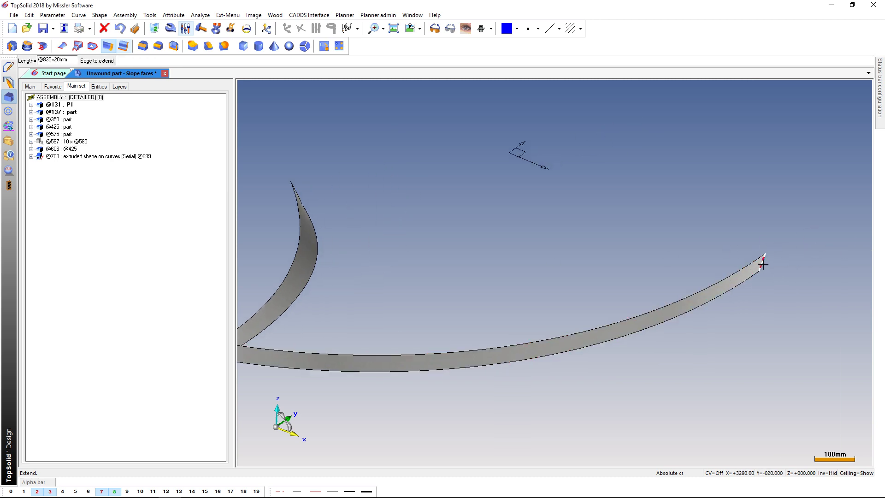
{"action": "left_click", "coordinate": [763, 264]}
{"action": "scroll", "coordinate": [706, 341], "scroll_direction": "down", "scroll_amount": 1}
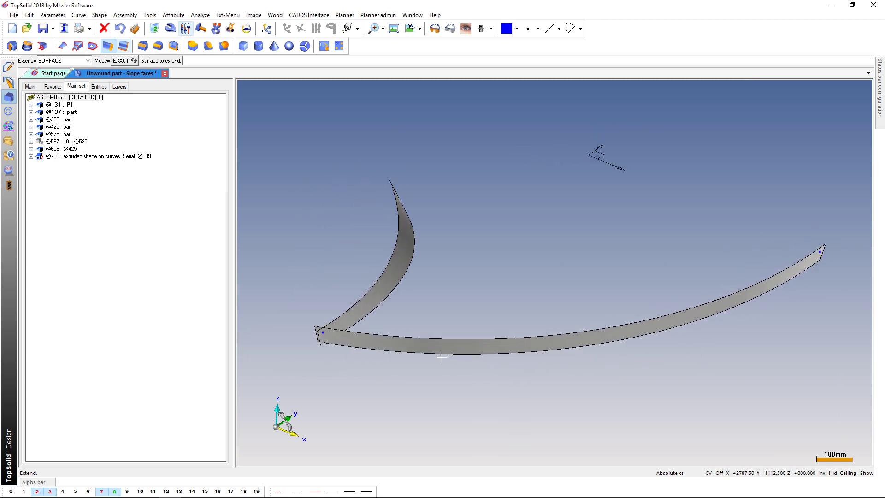
{"action": "left_click", "coordinate": [142, 492]}
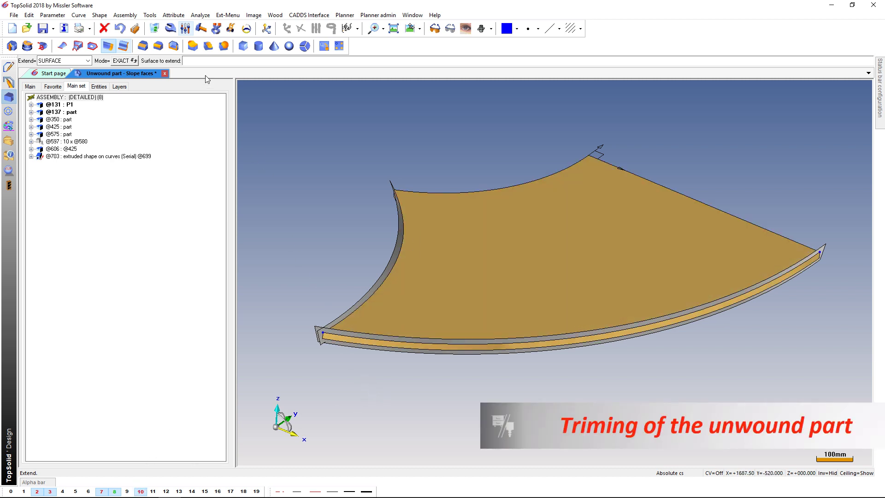
Trim the unwound part BY FACES with the front strip, then with the side strip.
{"action": "left_click", "coordinate": [193, 46]}
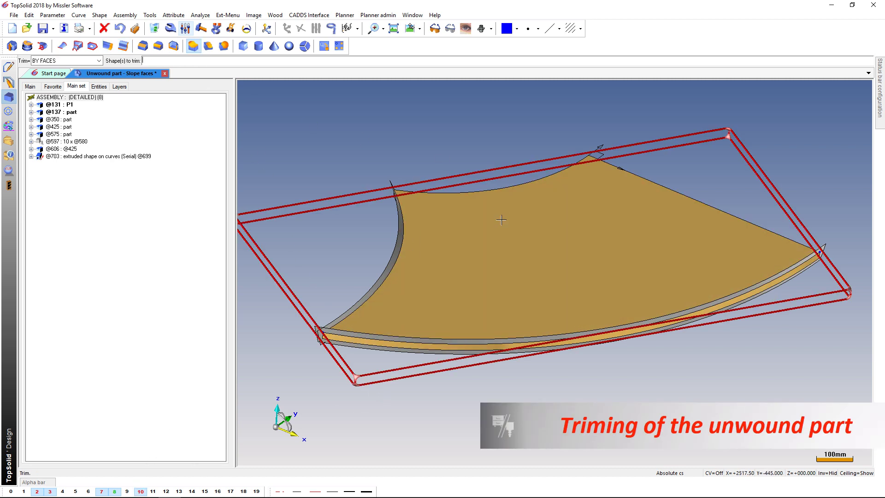
{"action": "left_click", "coordinate": [503, 234]}
{"action": "left_click", "coordinate": [410, 334]}
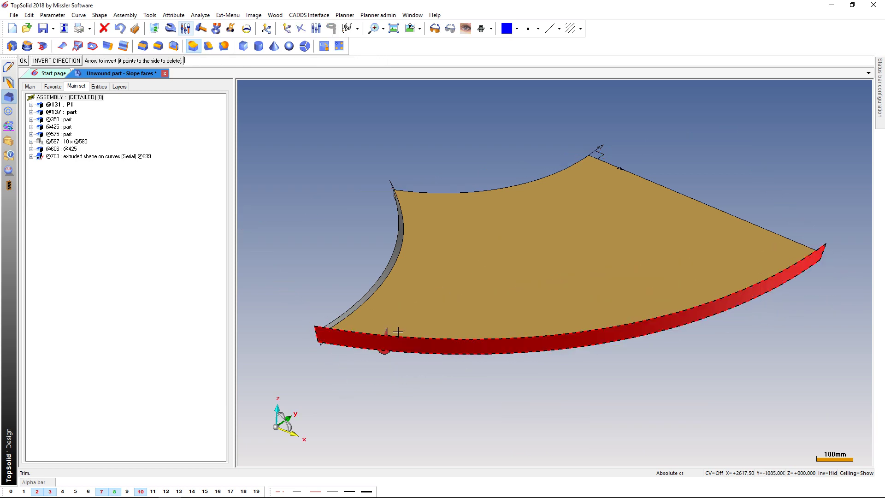
{"action": "key", "text": "Return"}
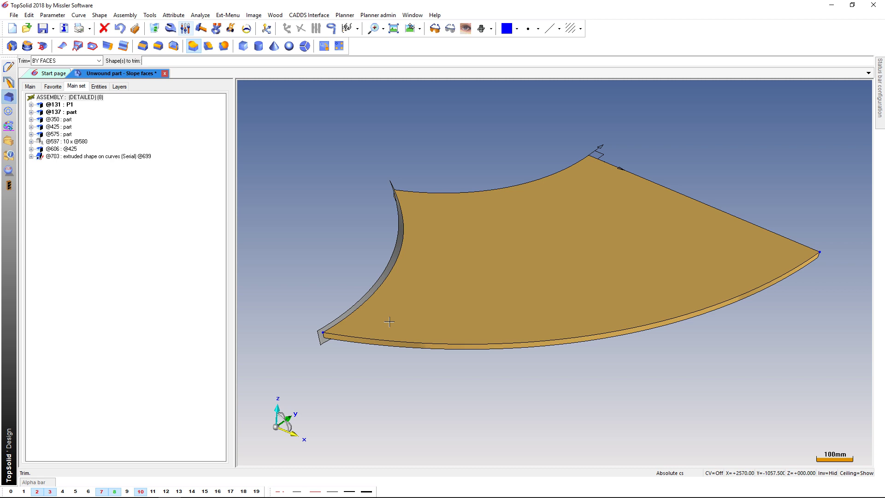
{"action": "left_click", "coordinate": [388, 317]}
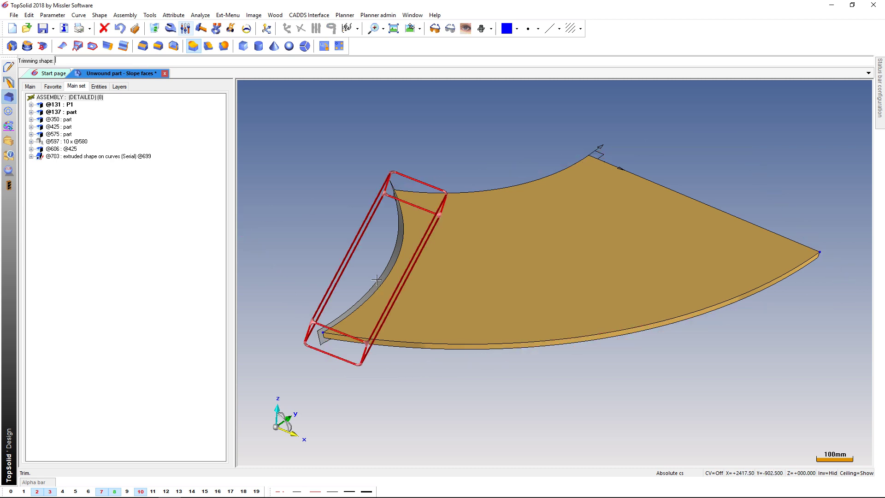
{"action": "left_click", "coordinate": [377, 280]}
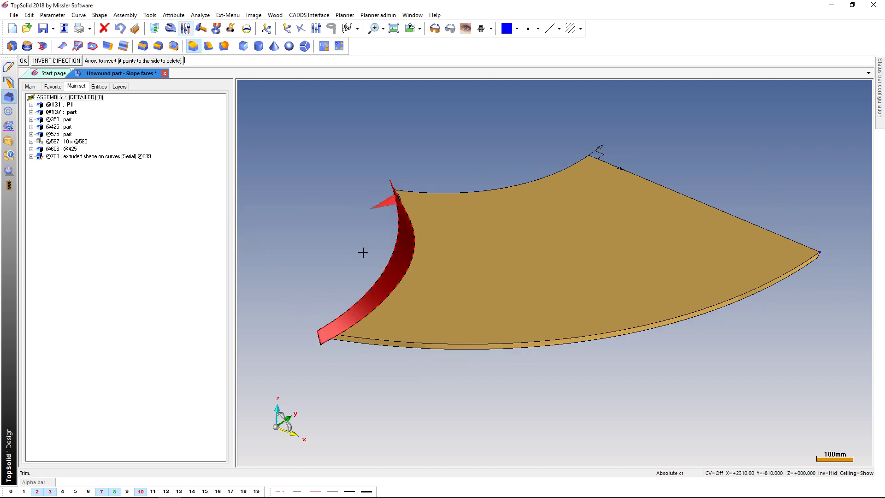
{"action": "key", "text": "Return"}
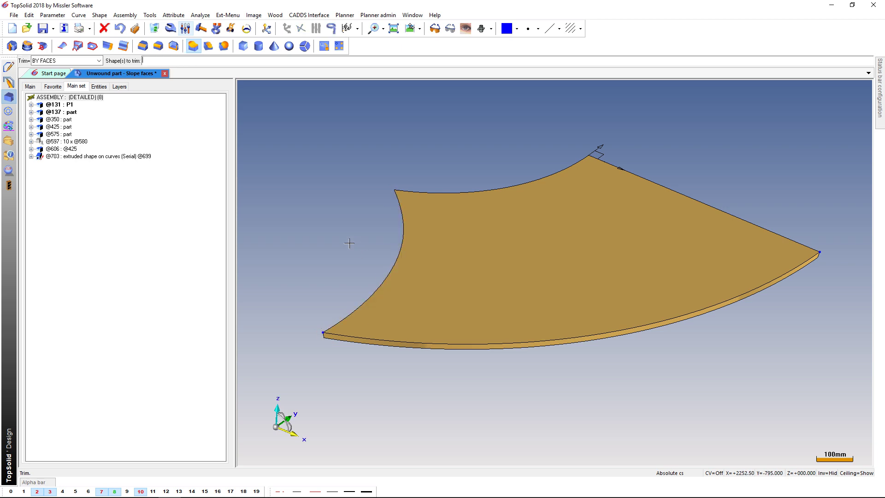
Orbit around the trimmed panel and switch the view to Perspective.
{"action": "middle_click_drag", "start_coordinate": [350, 243], "coordinate": [428, 235]}
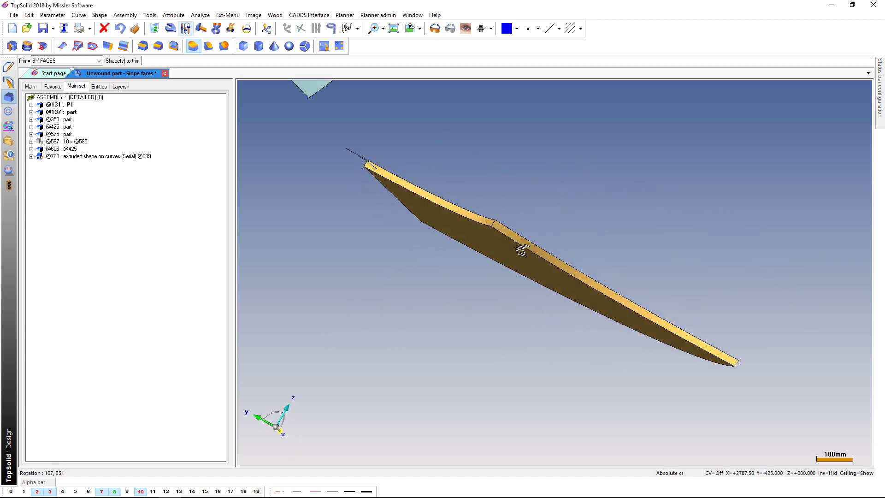
{"action": "mouse_move", "coordinate": [491, 219]}
{"action": "middle_mouse_down"}
{"action": "mouse_move", "coordinate": [568, 377]}
{"action": "mouse_move", "coordinate": [686, 340]}
{"action": "mouse_move", "coordinate": [694, 240]}
{"action": "middle_mouse_up"}
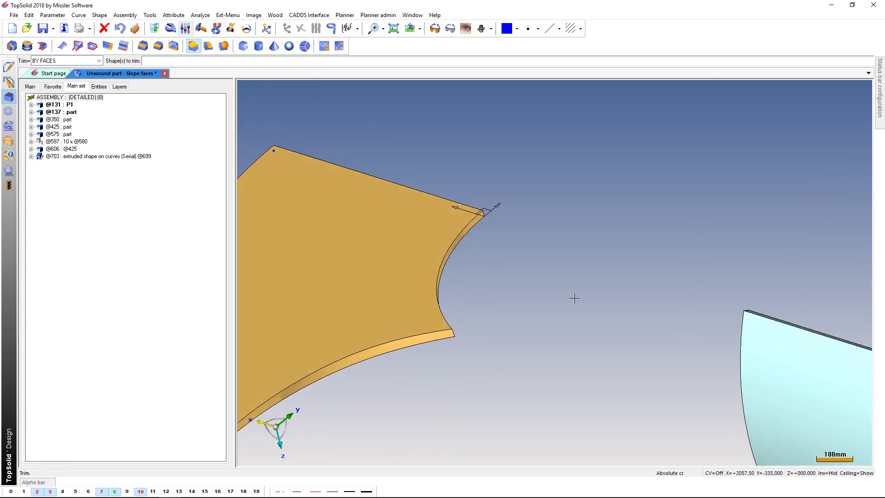
{"action": "middle_click_drag", "start_coordinate": [573, 299], "coordinate": [662, 297], "text": "shift"}
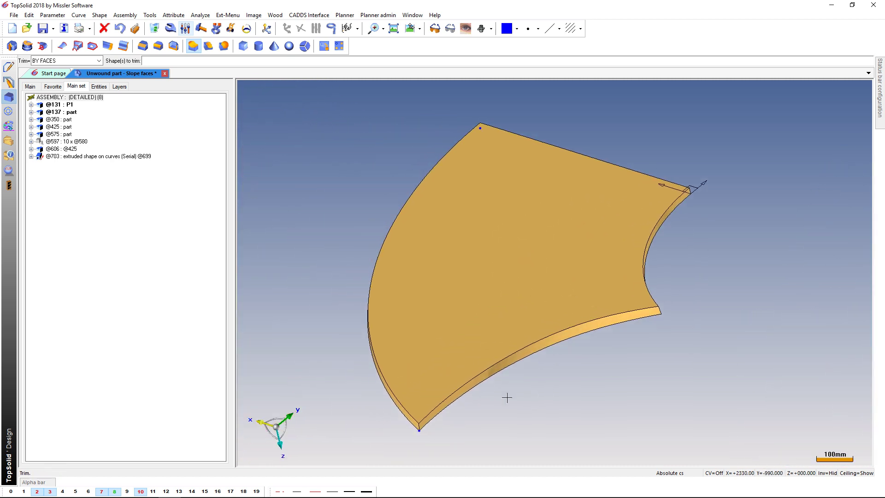
{"action": "right_click", "coordinate": [461, 80]}
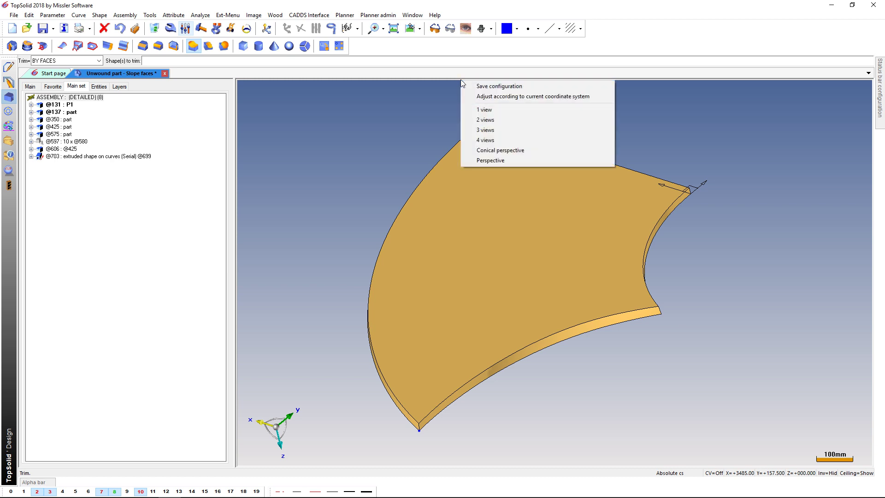
{"action": "left_click", "coordinate": [513, 161]}
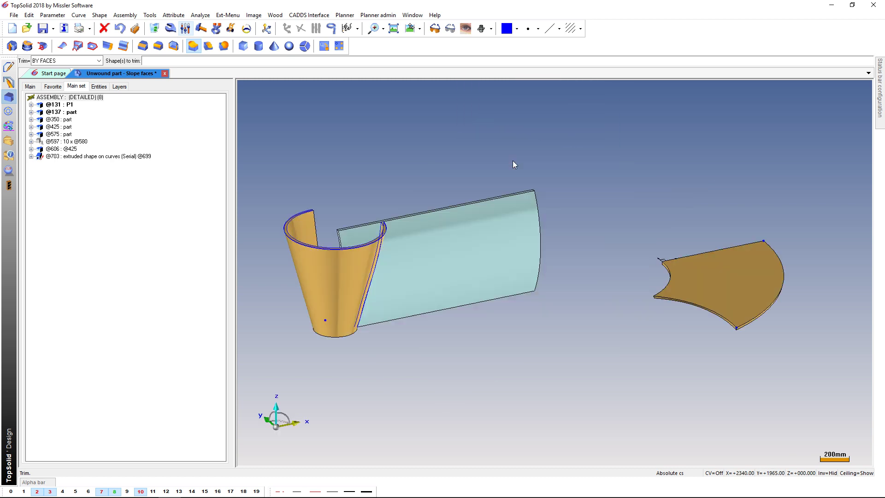
{"action": "left_click", "coordinate": [9, 141]}
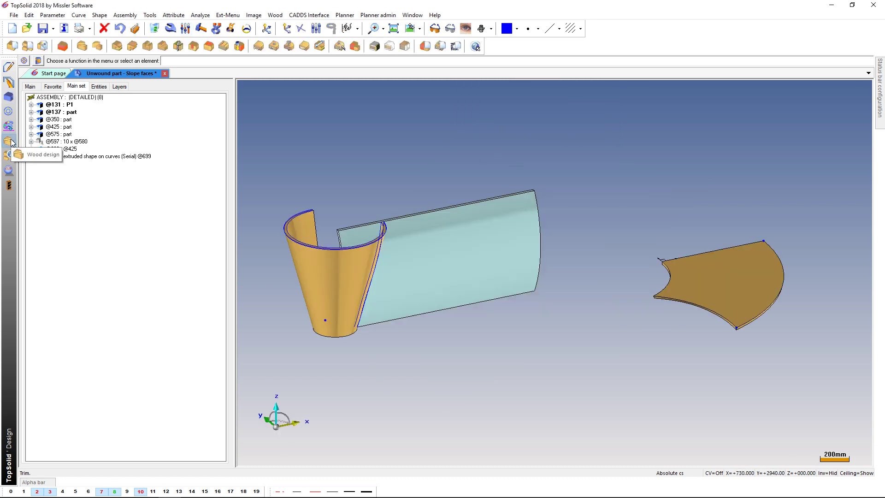
Start a sloped-faces user machining on the panel, picking a reference face and a sloped edge face.
{"action": "left_click", "coordinate": [239, 46]}
{"action": "left_click", "coordinate": [94, 63]}
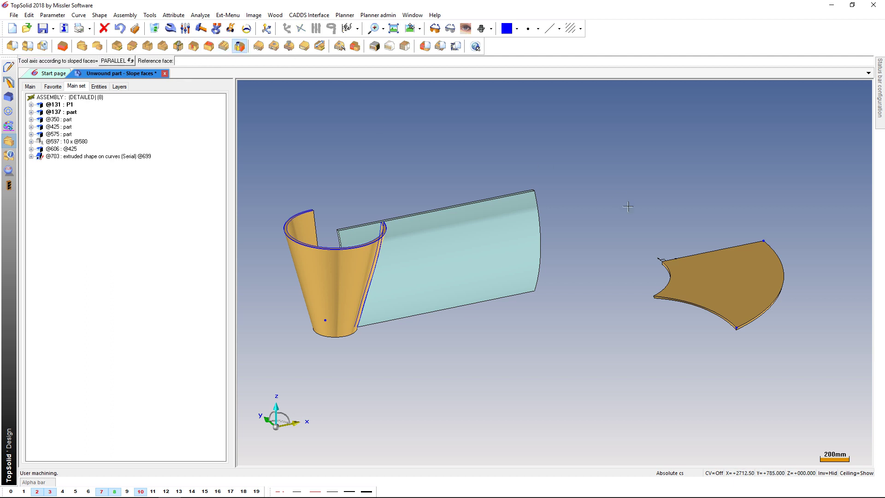
{"action": "left_click", "coordinate": [725, 283]}
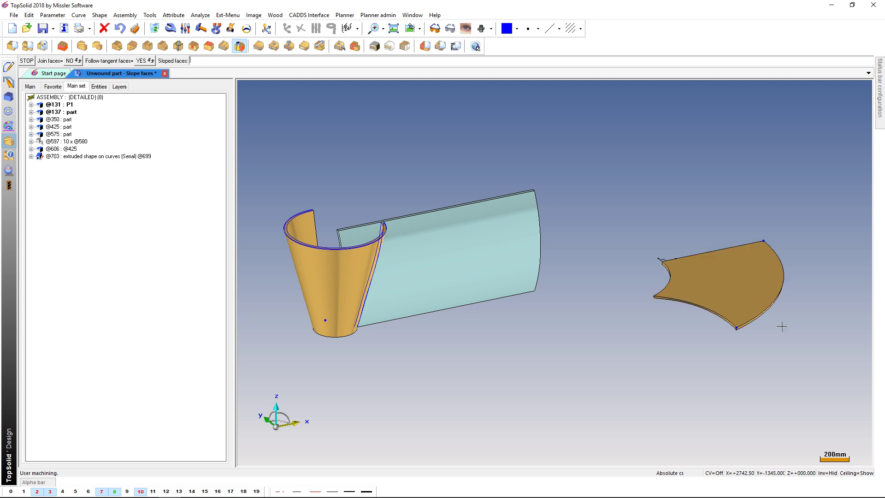
{"action": "scroll", "coordinate": [782, 327], "scroll_direction": "up", "scroll_amount": 3}
{"action": "scroll", "coordinate": [775, 318], "scroll_direction": "up", "scroll_amount": 2}
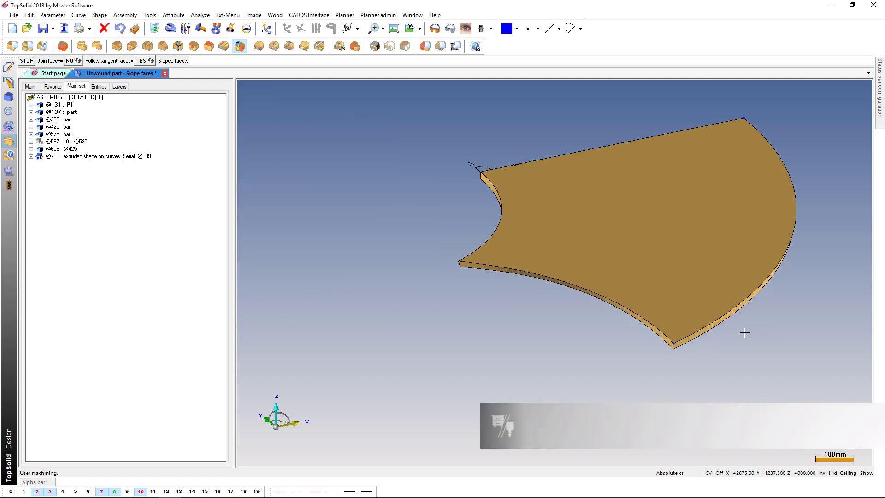
{"action": "left_click", "coordinate": [627, 312]}
{"action": "key", "text": "Return"}
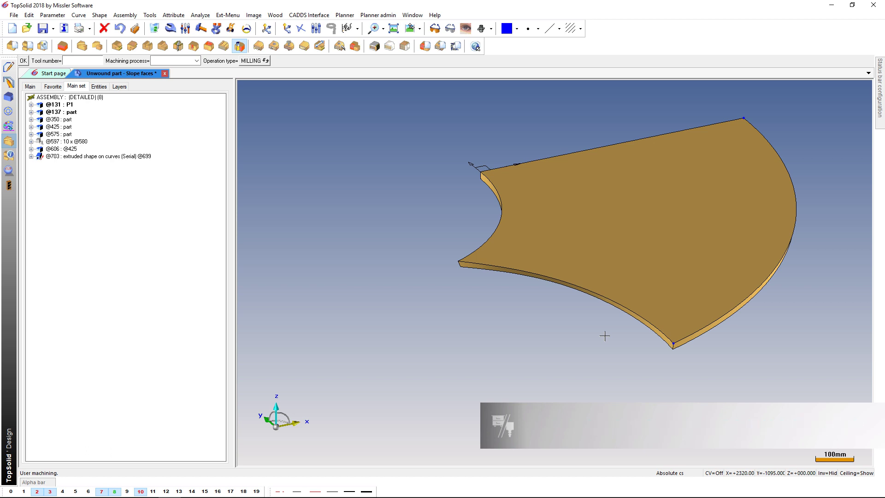
{"action": "key", "text": "Return"}
Re-select sloped faces with the panel's top face as reference and the curved outer edge as sloped.
{"action": "right_click", "coordinate": [605, 335]}
{"action": "left_click", "coordinate": [632, 351]}
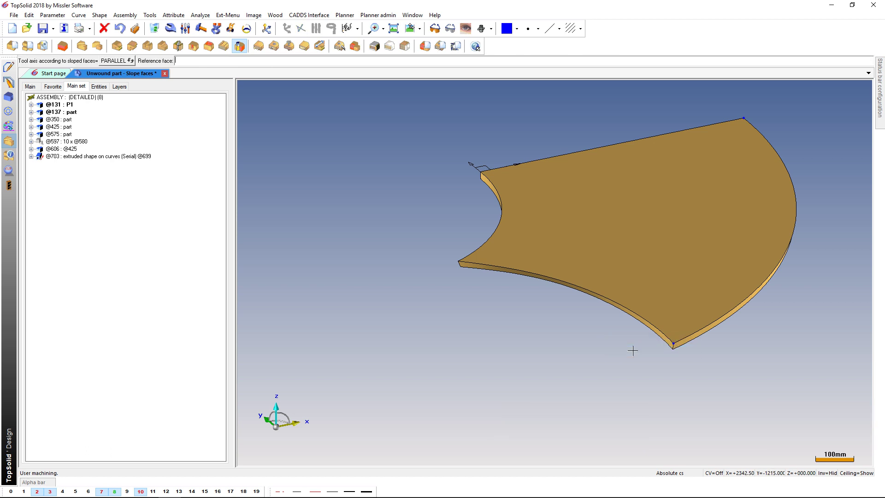
{"action": "left_click", "coordinate": [640, 283]}
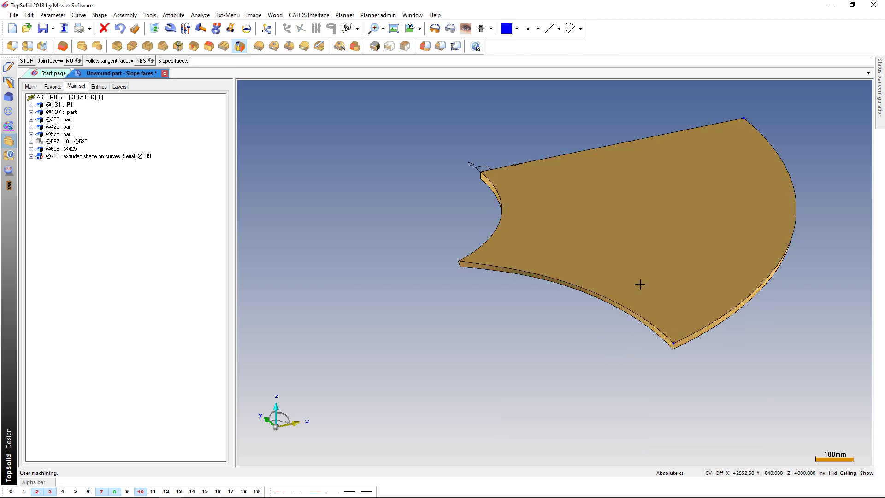
{"action": "left_click", "coordinate": [696, 335]}
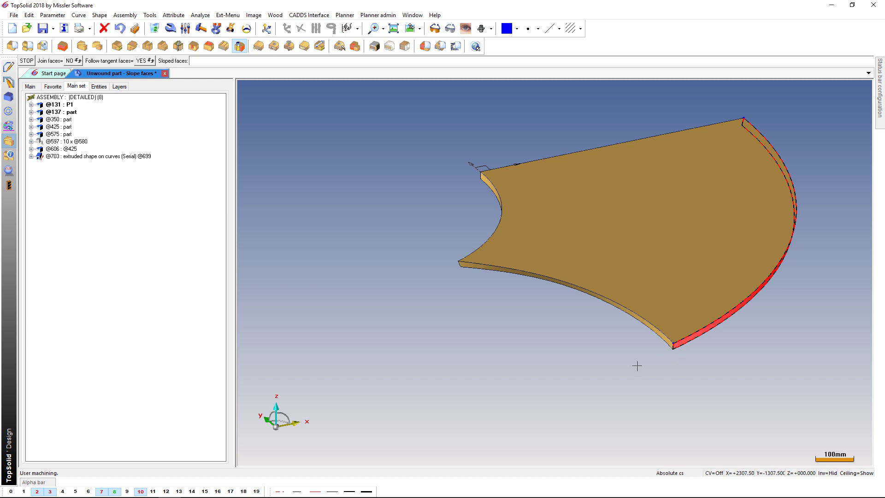
{"action": "key", "text": "Return"}
{"action": "key", "text": "Return"}
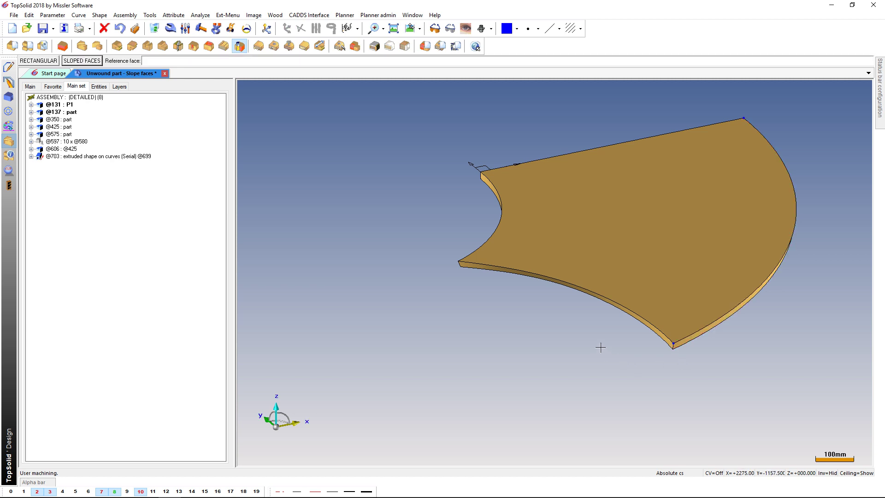
{"action": "scroll", "coordinate": [601, 348], "scroll_direction": "down", "scroll_amount": 1}
{"action": "scroll", "coordinate": [600, 347], "scroll_direction": "down", "scroll_amount": 1}
{"action": "scroll", "coordinate": [600, 348], "scroll_direction": "down", "scroll_amount": 1}
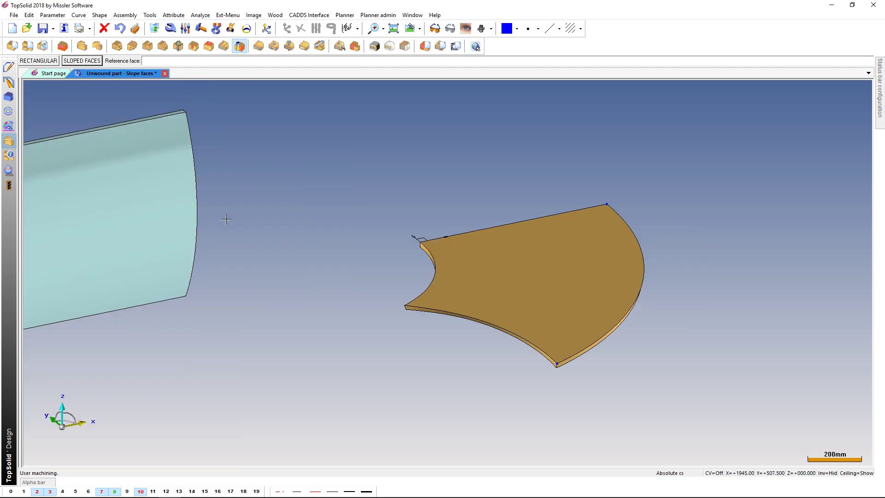
Create a new machining document from the WoodCam 5X RailsPods template.
{"action": "left_click", "coordinate": [9, 29]}
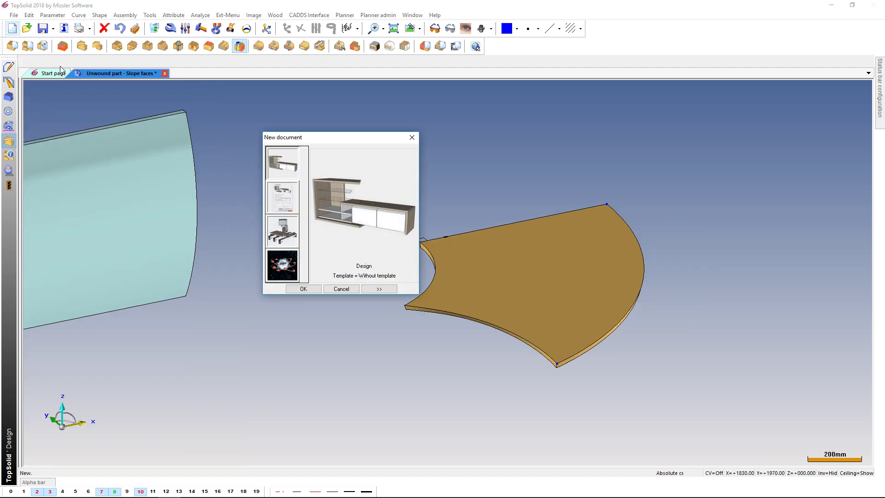
{"action": "left_click", "coordinate": [279, 240]}
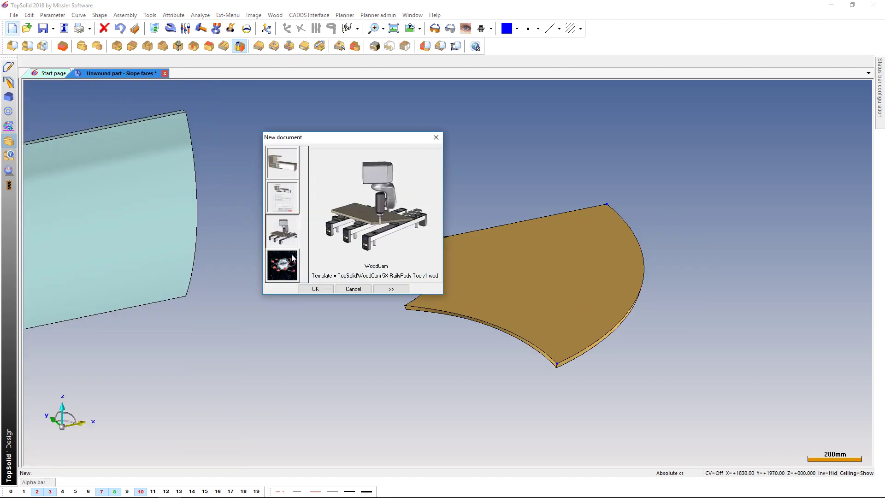
{"action": "left_click", "coordinate": [316, 290]}
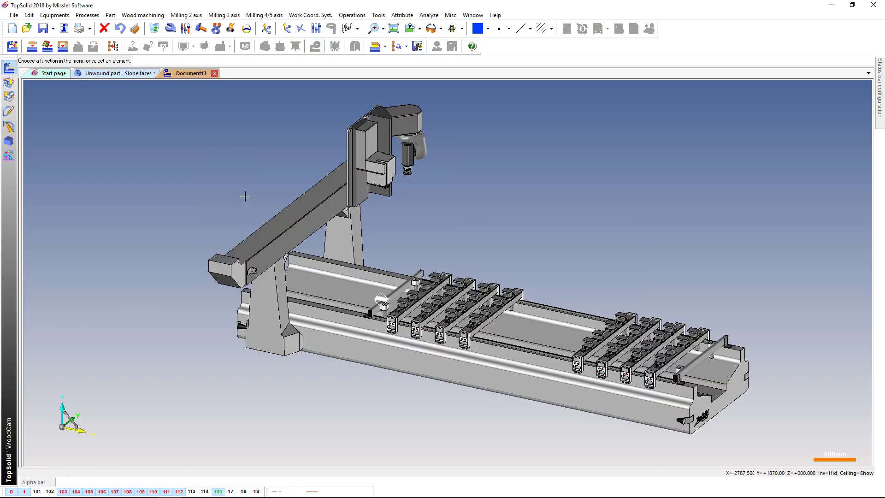
Position the unwound panel P1 on the machine table and analyse its machinable faces.
{"action": "left_click", "coordinate": [32, 46]}
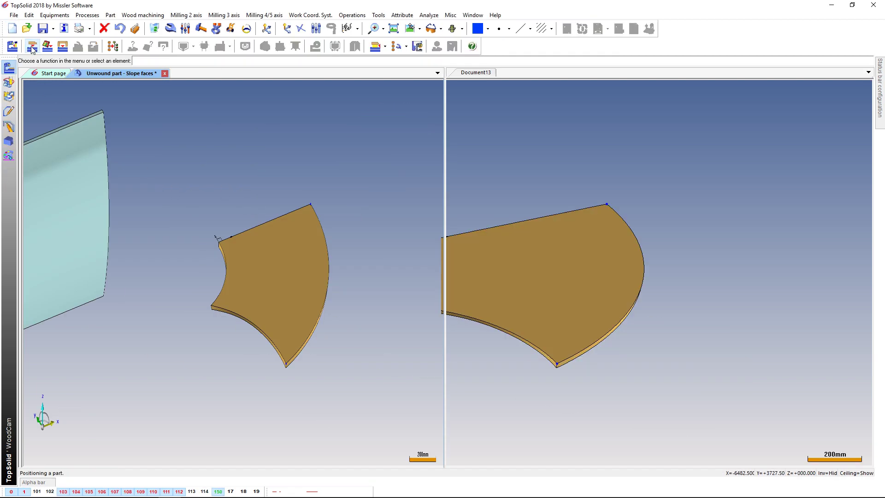
{"action": "left_click", "coordinate": [291, 278]}
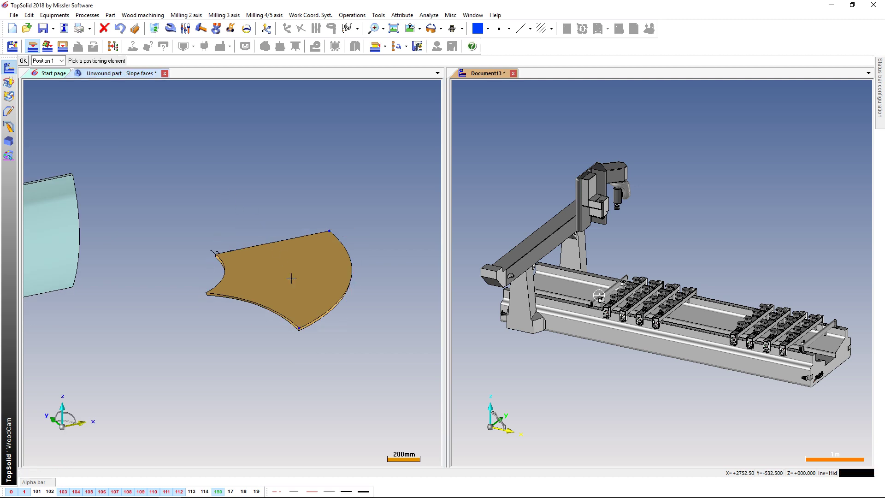
{"action": "right_click", "coordinate": [291, 278]}
{"action": "left_click", "coordinate": [305, 290]}
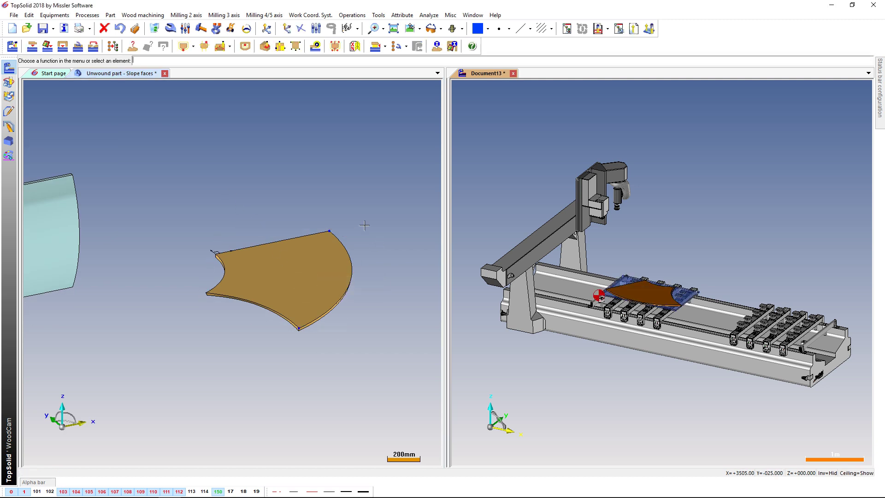
{"action": "scroll", "coordinate": [645, 269], "scroll_direction": "up", "scroll_amount": 2}
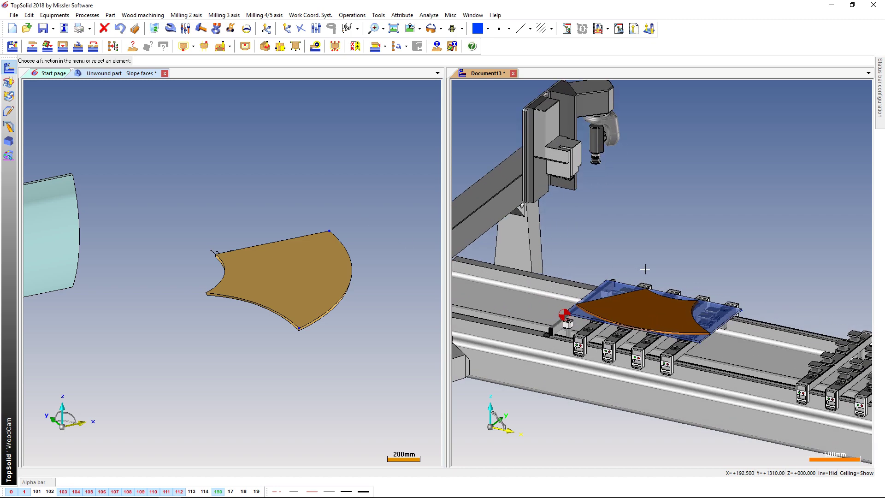
{"action": "scroll", "coordinate": [644, 269], "scroll_direction": "up", "scroll_amount": 2}
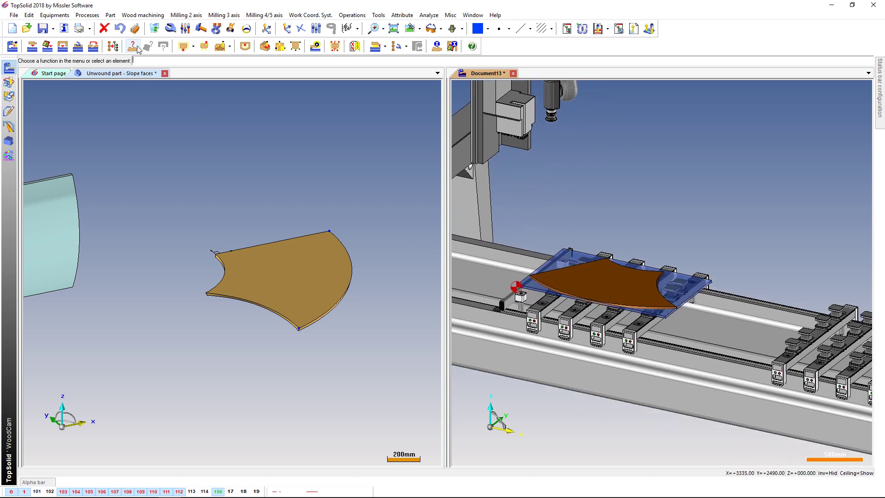
{"action": "left_click", "coordinate": [134, 46]}
Compute 5-axis rolling parallel slope-face toolpaths for both Parallel slope face entries of P1.
{"action": "left_click", "coordinate": [245, 119]}
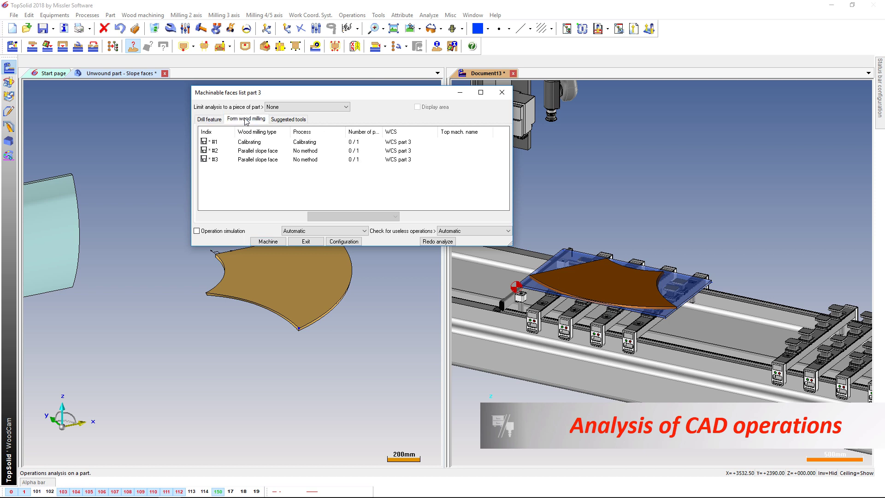
{"action": "left_click", "coordinate": [248, 143]}
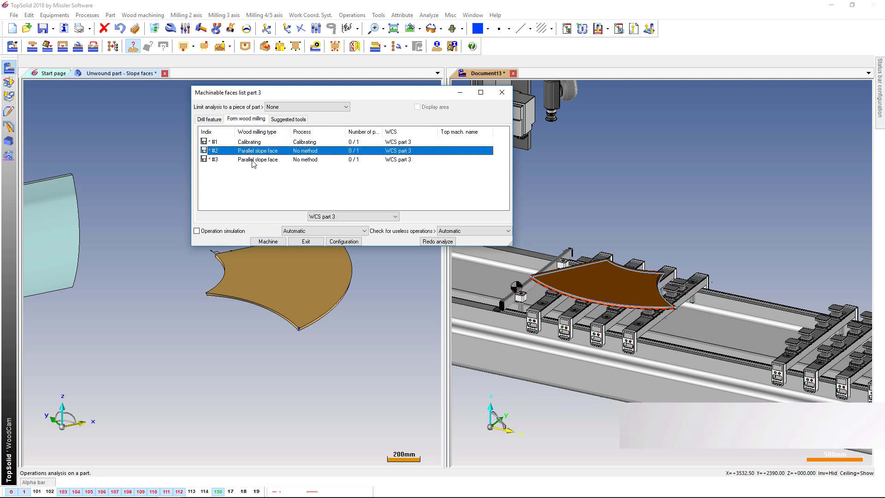
{"action": "left_click", "coordinate": [252, 160]}
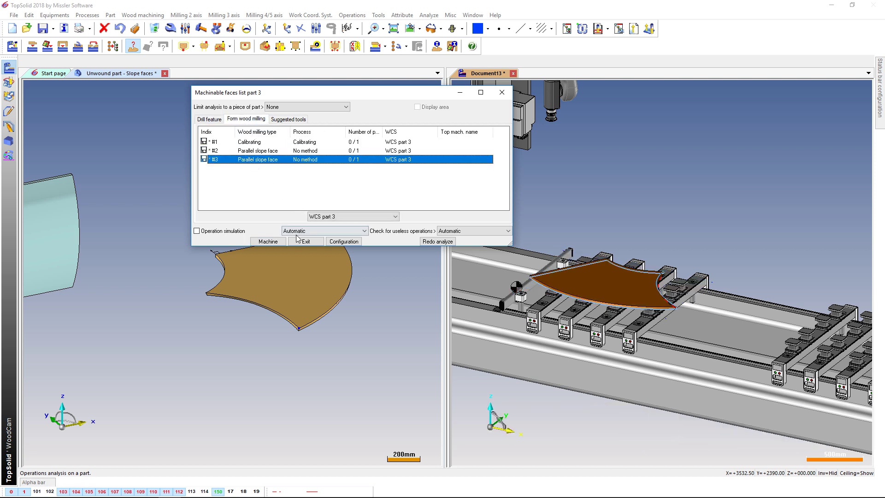
{"action": "left_click", "coordinate": [268, 242]}
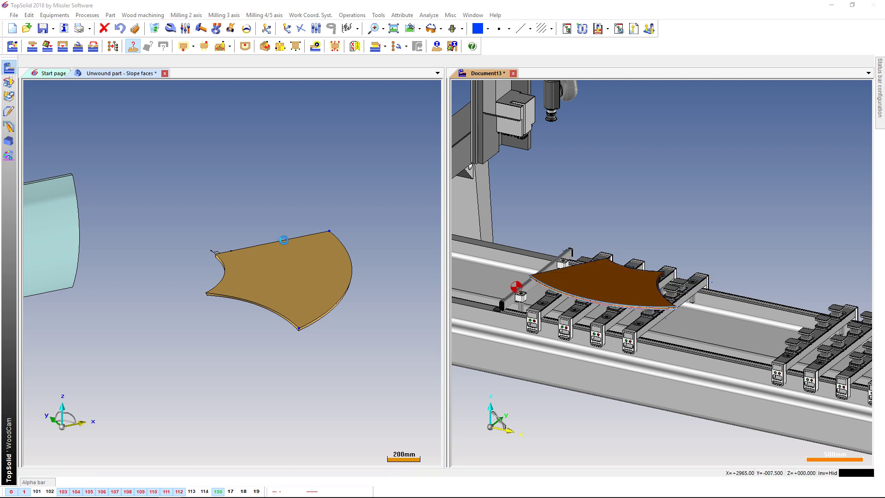
{"action": "left_click", "coordinate": [197, 387]}
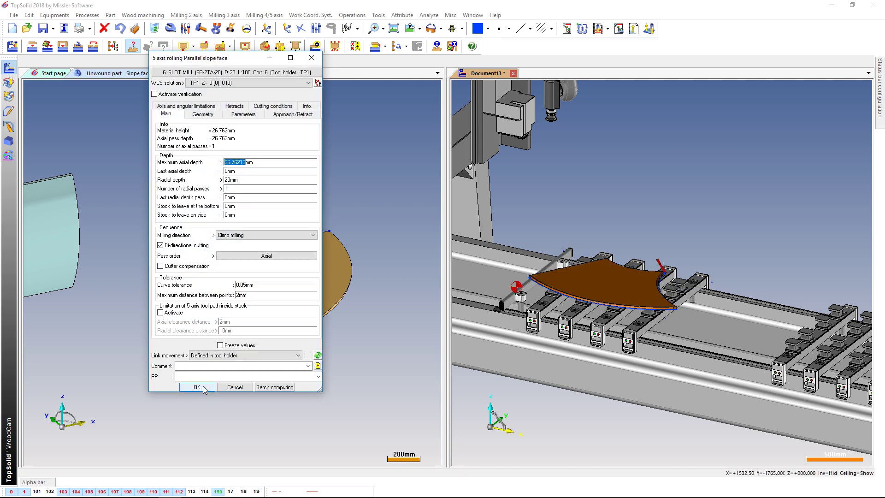
{"action": "left_click", "coordinate": [201, 389]}
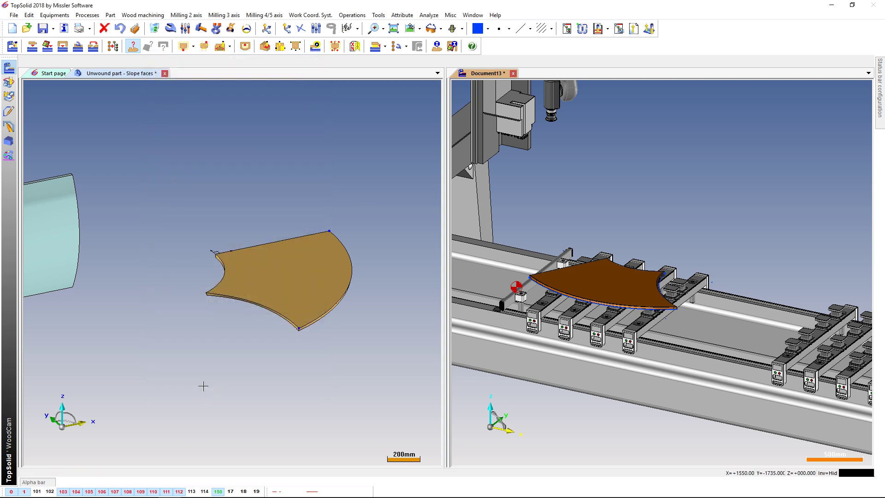
{"action": "left_click", "coordinate": [318, 242]}
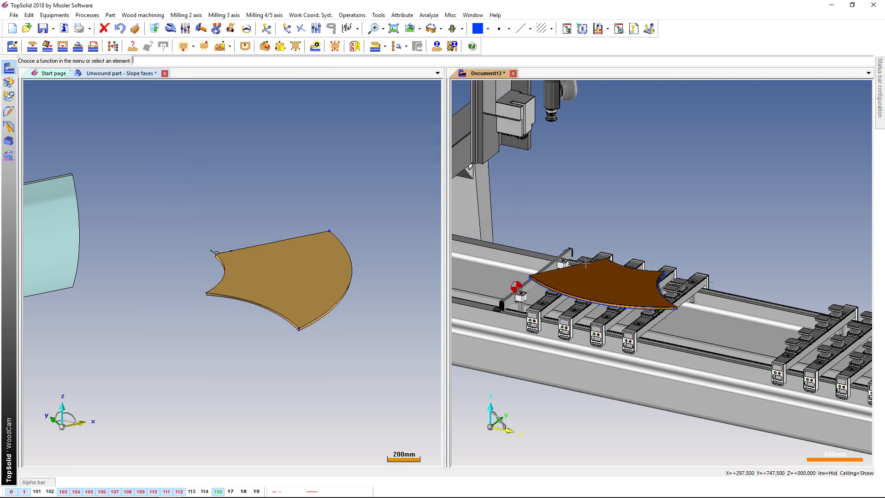
{"action": "scroll", "coordinate": [607, 268], "scroll_direction": "up", "scroll_amount": 3}
{"action": "scroll", "coordinate": [607, 269], "scroll_direction": "up", "scroll_amount": 2}
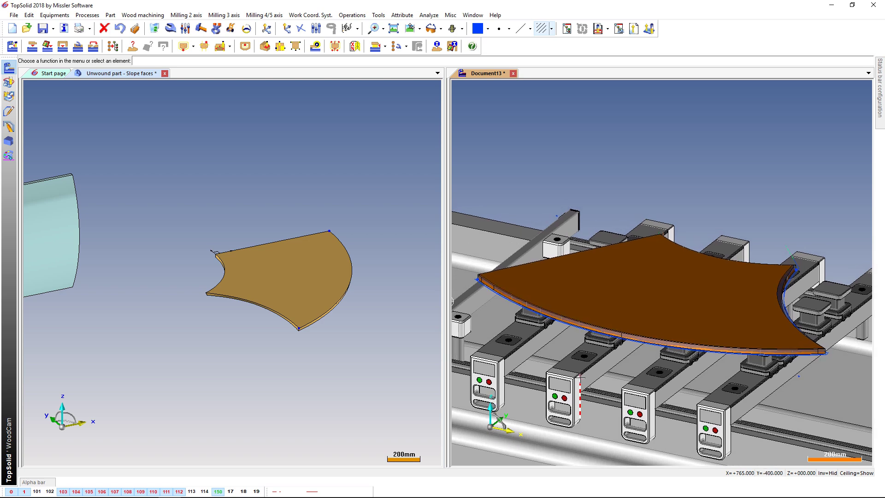
Simulate the whole operation tree, from pod positioning through both slope-face passes (0:01:34 total).
{"action": "left_click", "coordinate": [567, 31]}
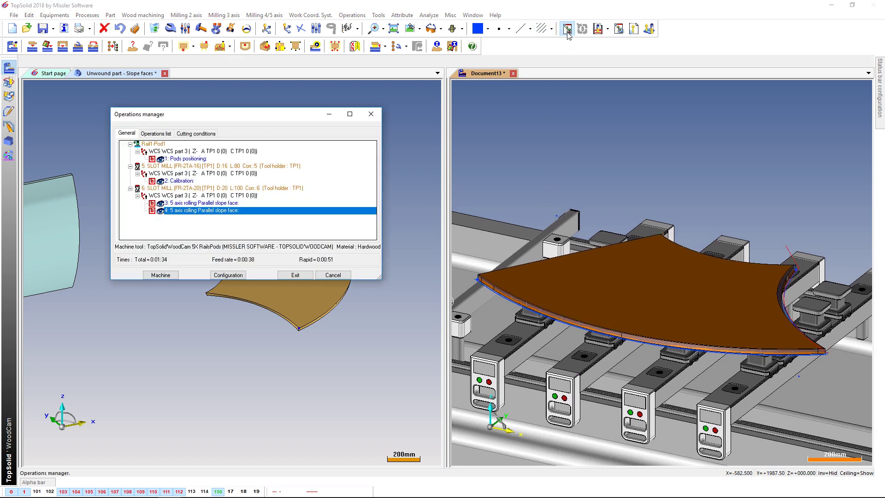
{"action": "left_click", "coordinate": [176, 145], "text": "shift"}
{"action": "key", "text": "Return"}
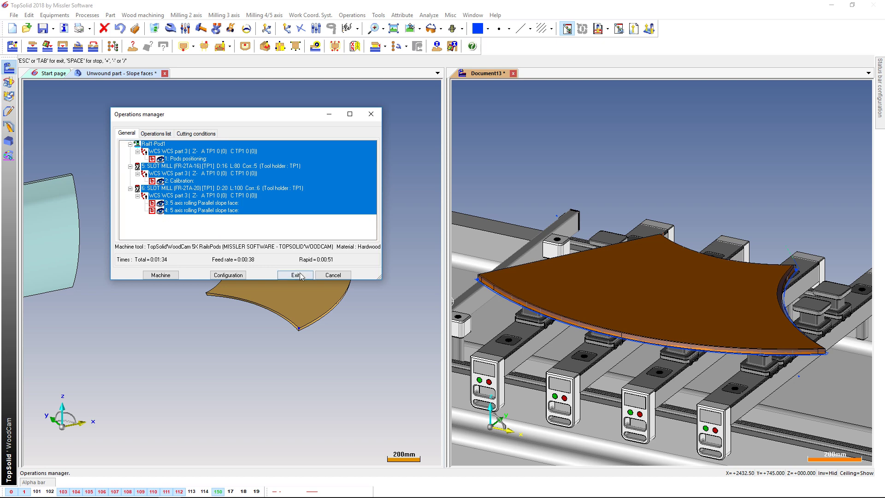
Return to the design document, reorient the view to the whole model, and change the display mode.
{"action": "left_click", "coordinate": [302, 276]}
{"action": "left_click", "coordinate": [168, 86]}
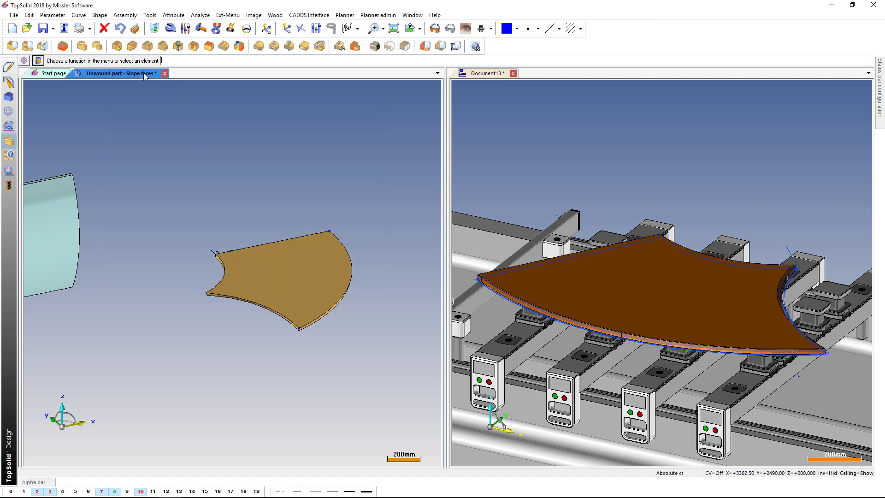
{"action": "right_click", "coordinate": [185, 76]}
{"action": "left_click", "coordinate": [218, 152]}
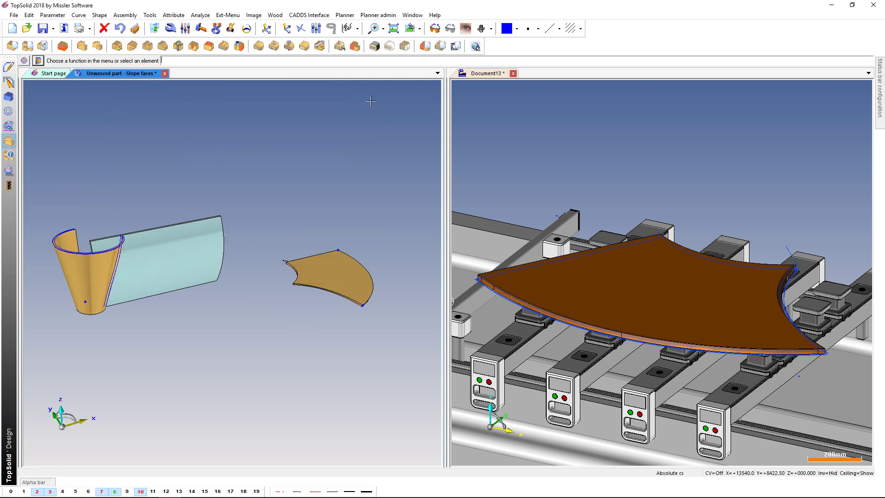
{"action": "left_click", "coordinate": [491, 28]}
{"action": "left_click", "coordinate": [481, 110]}
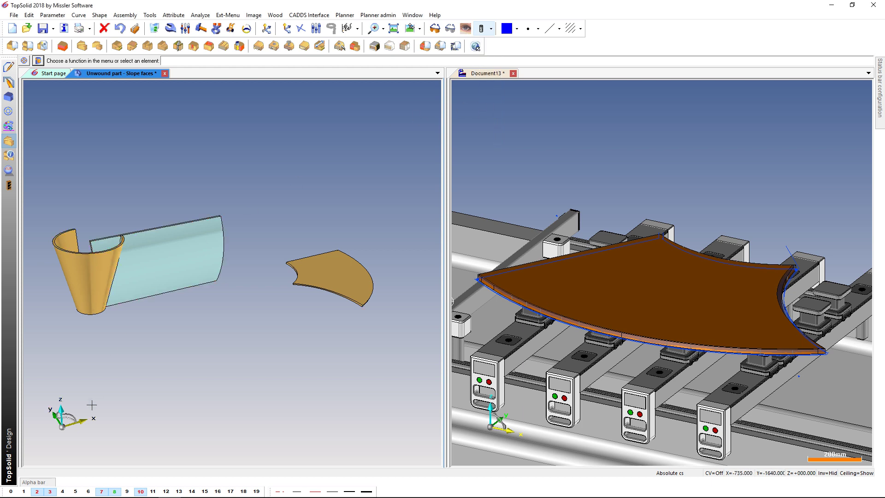
Turn on layers 5 and 1 to show the wooden countertop, then zoom in.
{"action": "left_click", "coordinate": [76, 492]}
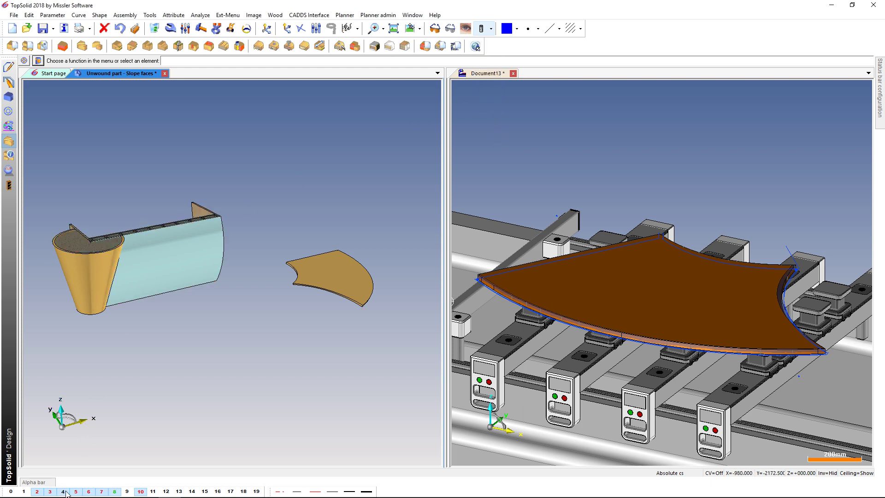
{"action": "left_click", "coordinate": [24, 491]}
{"action": "scroll", "coordinate": [65, 370], "scroll_direction": "up", "scroll_amount": 1}
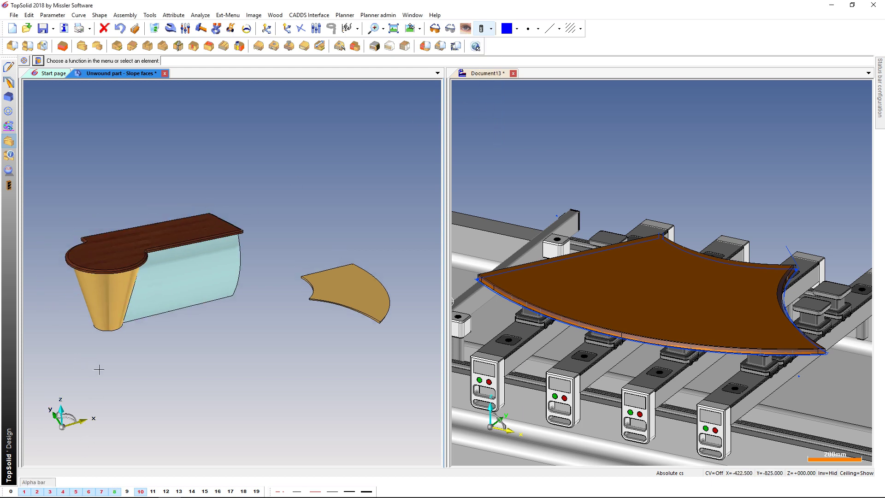
{"action": "scroll", "coordinate": [98, 367], "scroll_direction": "up", "scroll_amount": 2}
{"action": "scroll", "coordinate": [131, 348], "scroll_direction": "up", "scroll_amount": 3}
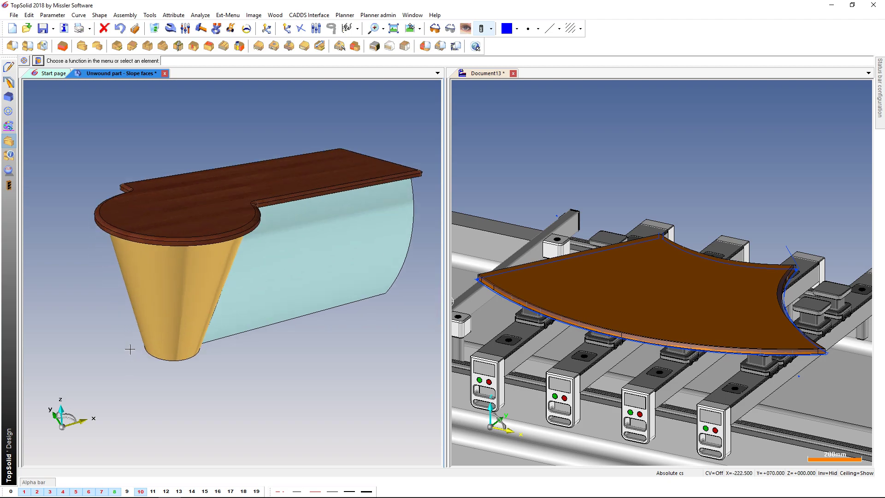